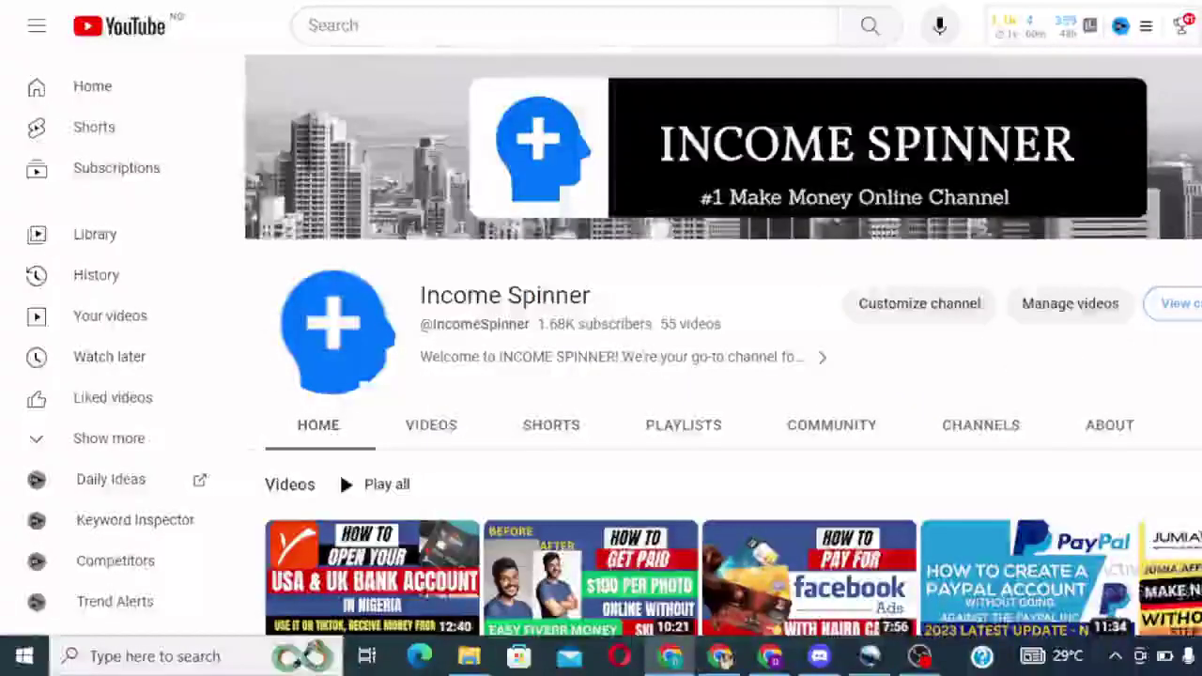
# Scroll the Income Spinner Home tab down to the Videos row, resting on the PayPal account video
pyautogui.scroll(-3, 723, 338)
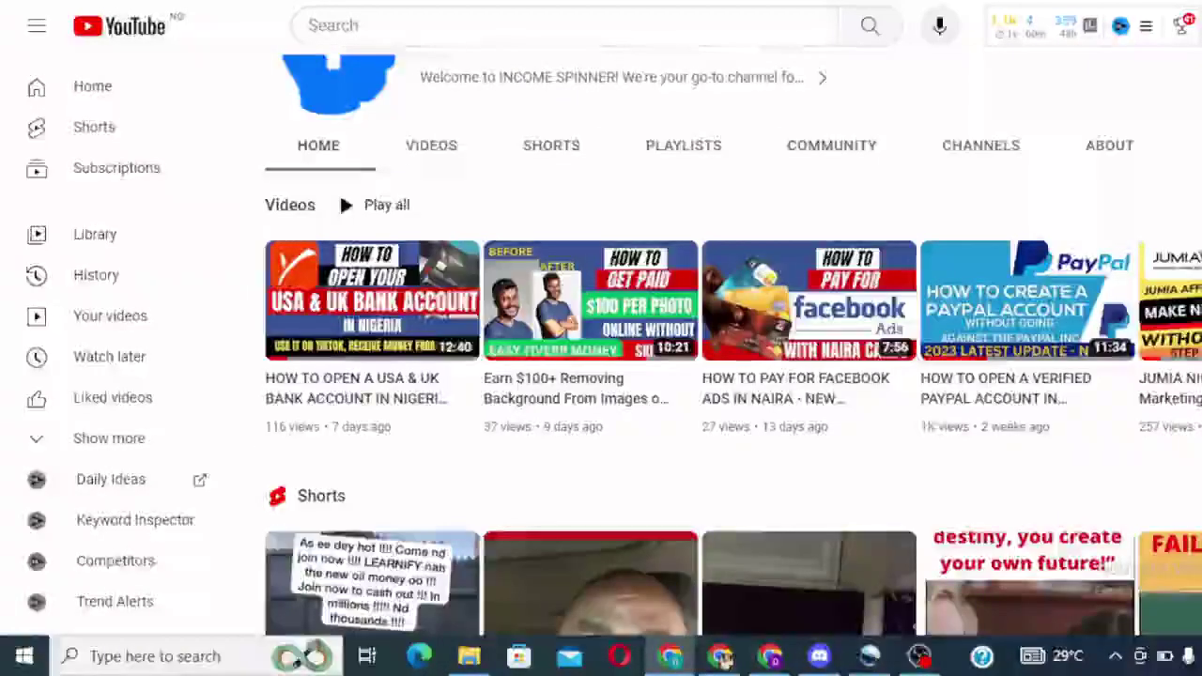
pyautogui.moveTo(977, 402)
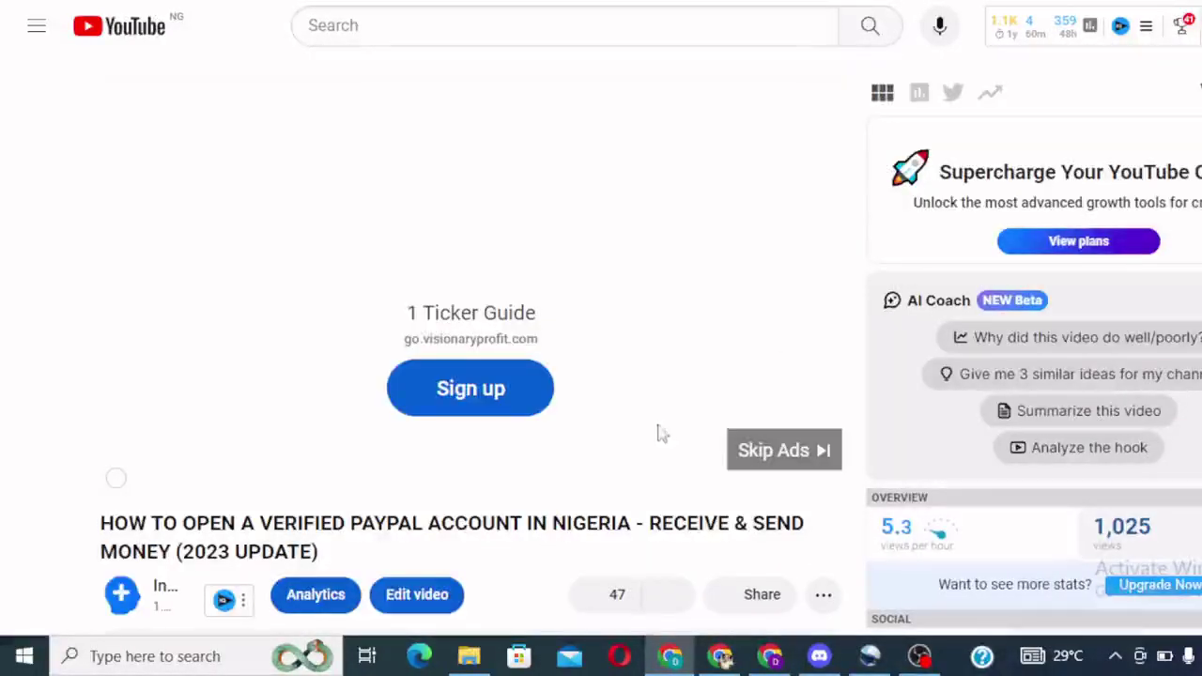
# Skip the ad and pause the verified PayPal account tutorial at 3:36
pyautogui.click(776, 459)
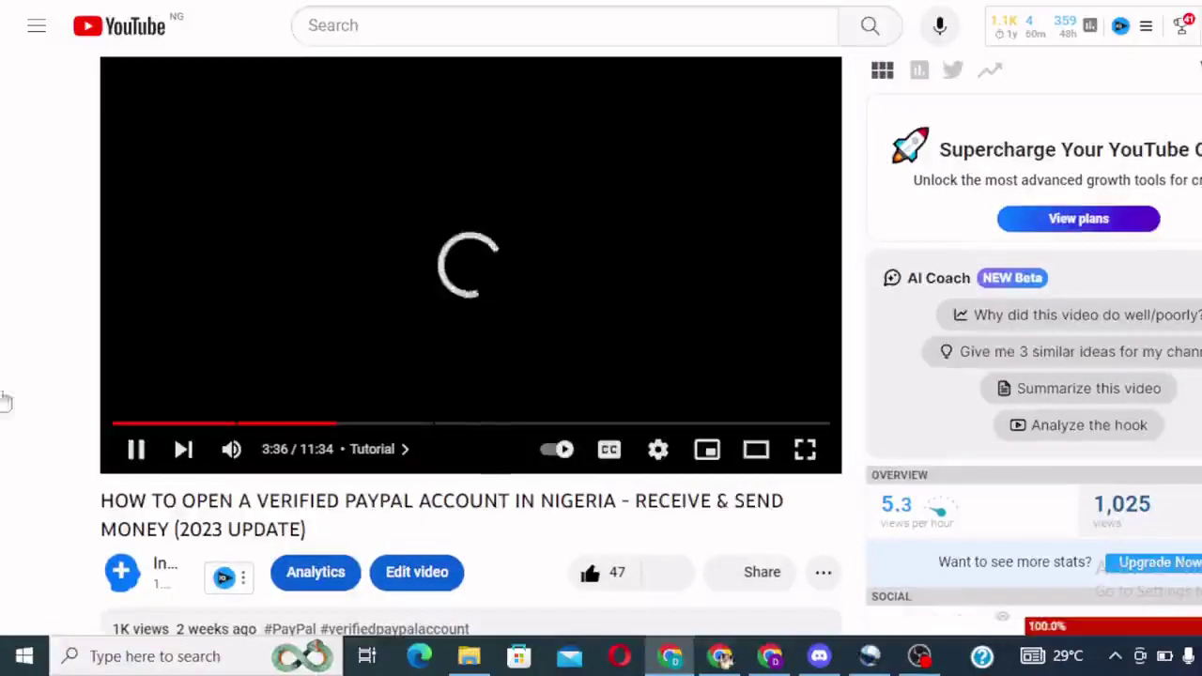
pyautogui.click(135, 451)
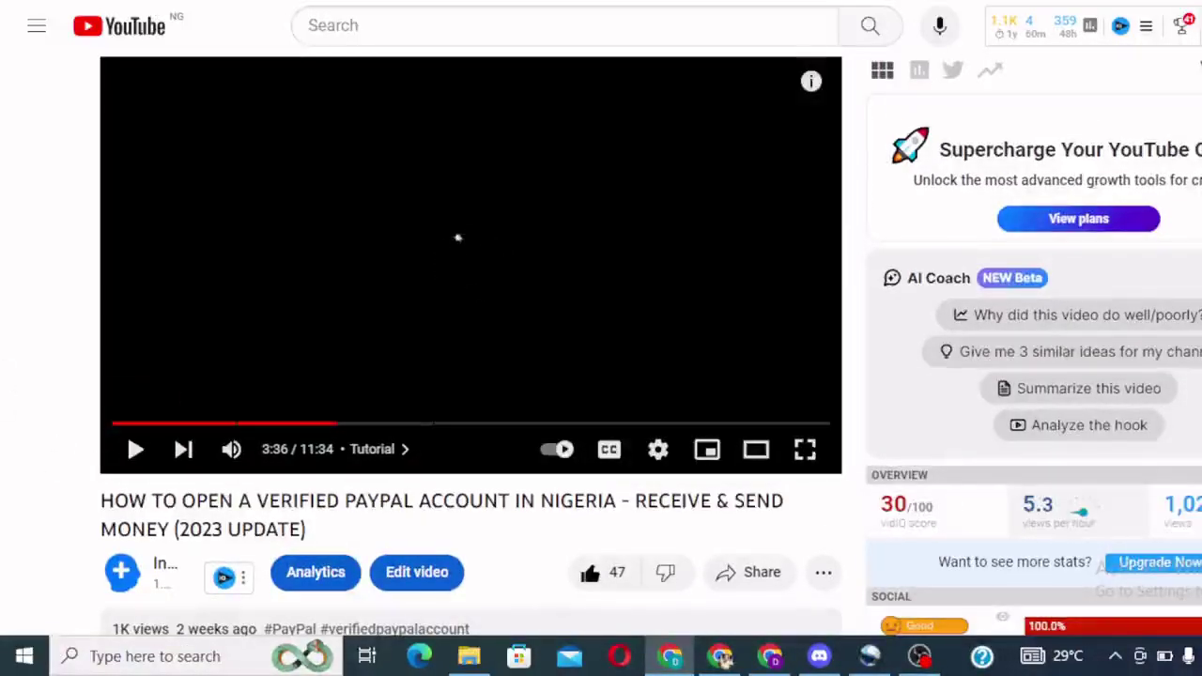
# Scroll past the description to the comments about ID verification and linking Nigerian cards
pyautogui.scroll(-1, 441, 228)
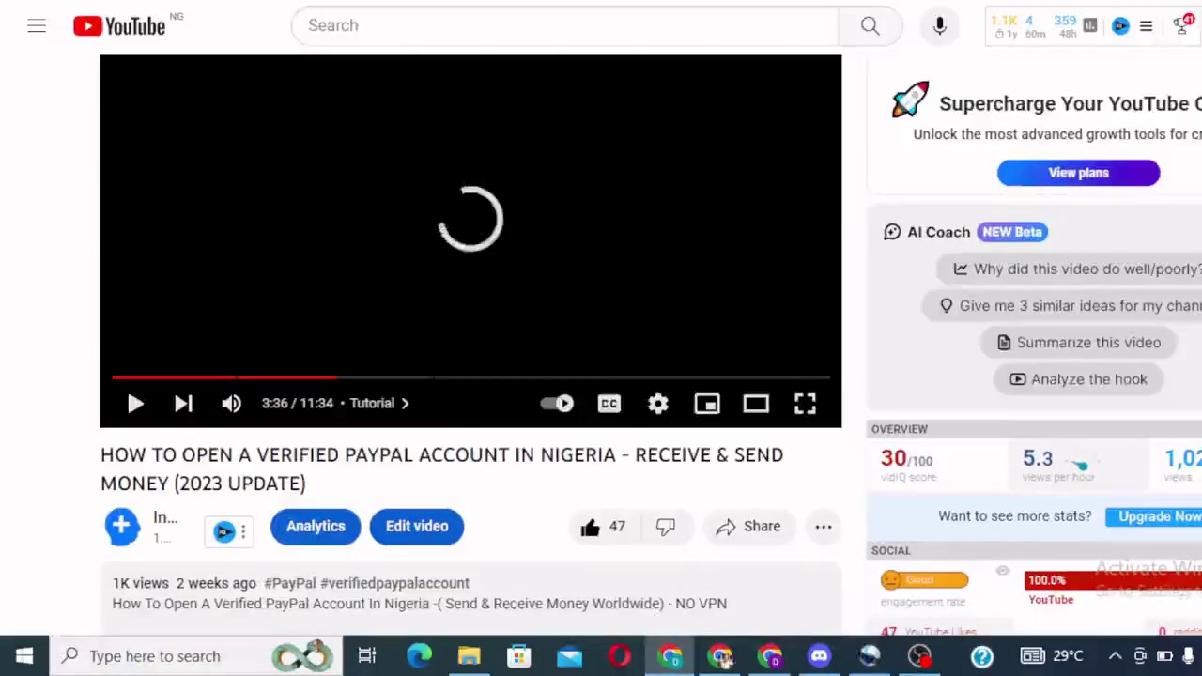
pyautogui.scroll(-2, 469, 339)
pyautogui.scroll(2, 470, 339)
pyautogui.scroll(-5, 469, 339)
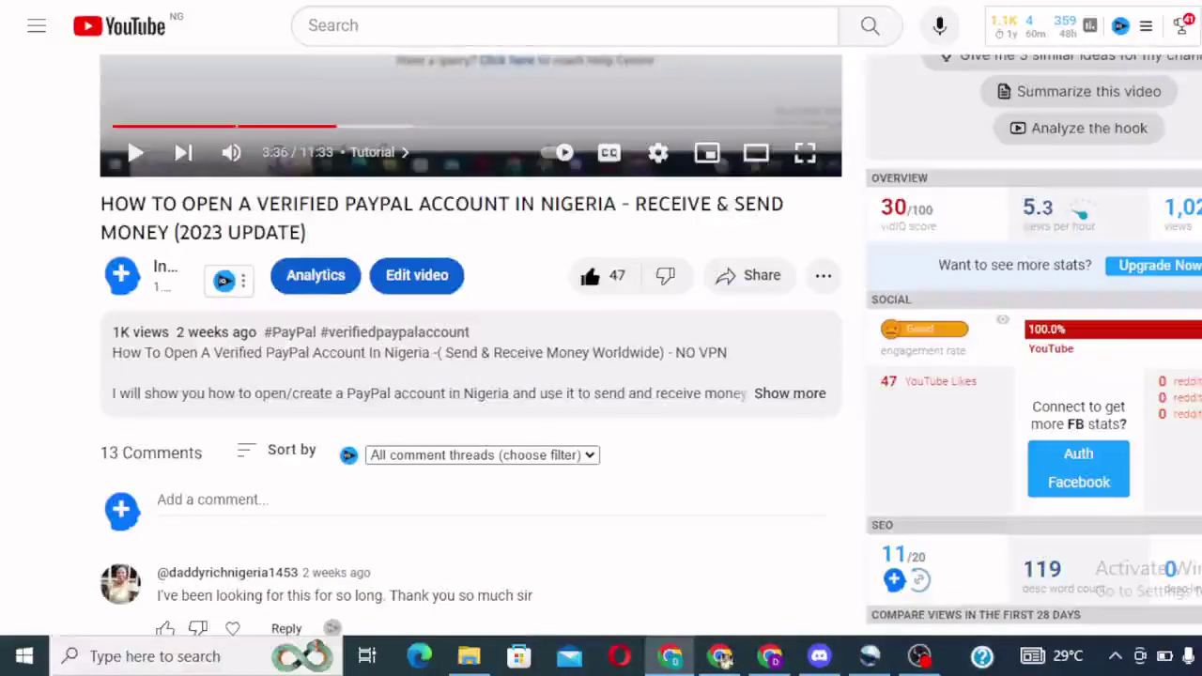
pyautogui.scroll(-2, 470, 339)
pyautogui.scroll(-1, 470, 338)
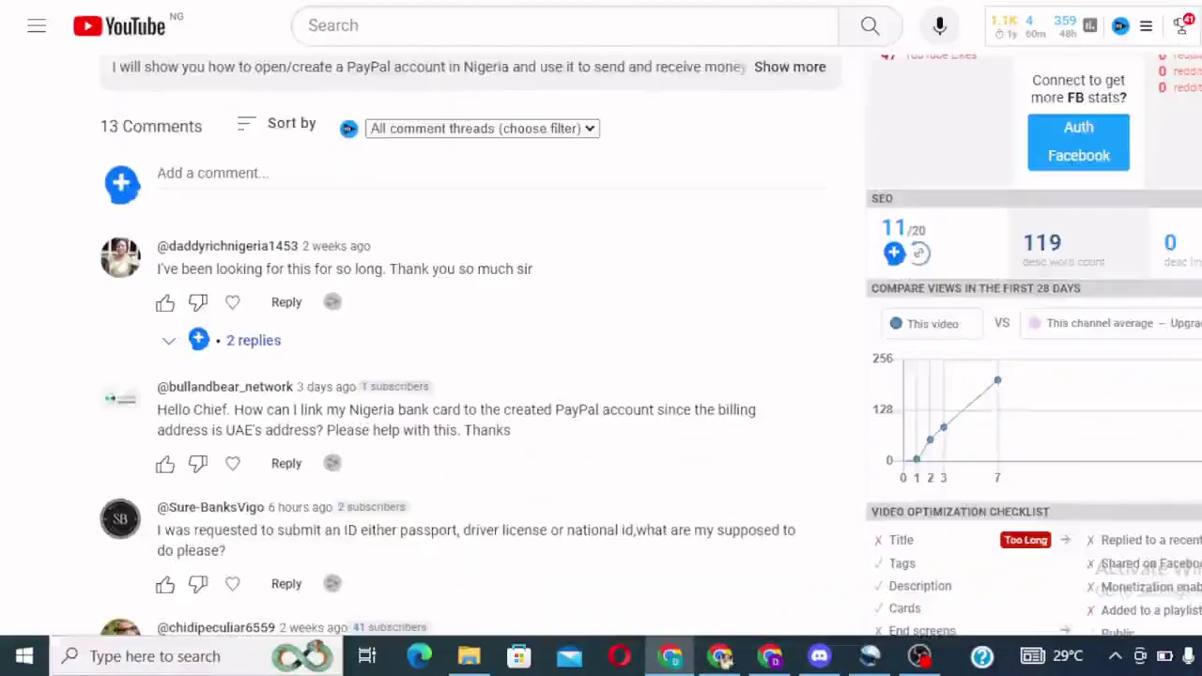
pyautogui.scroll(-1, 470, 338)
pyautogui.scroll(-1, 470, 339)
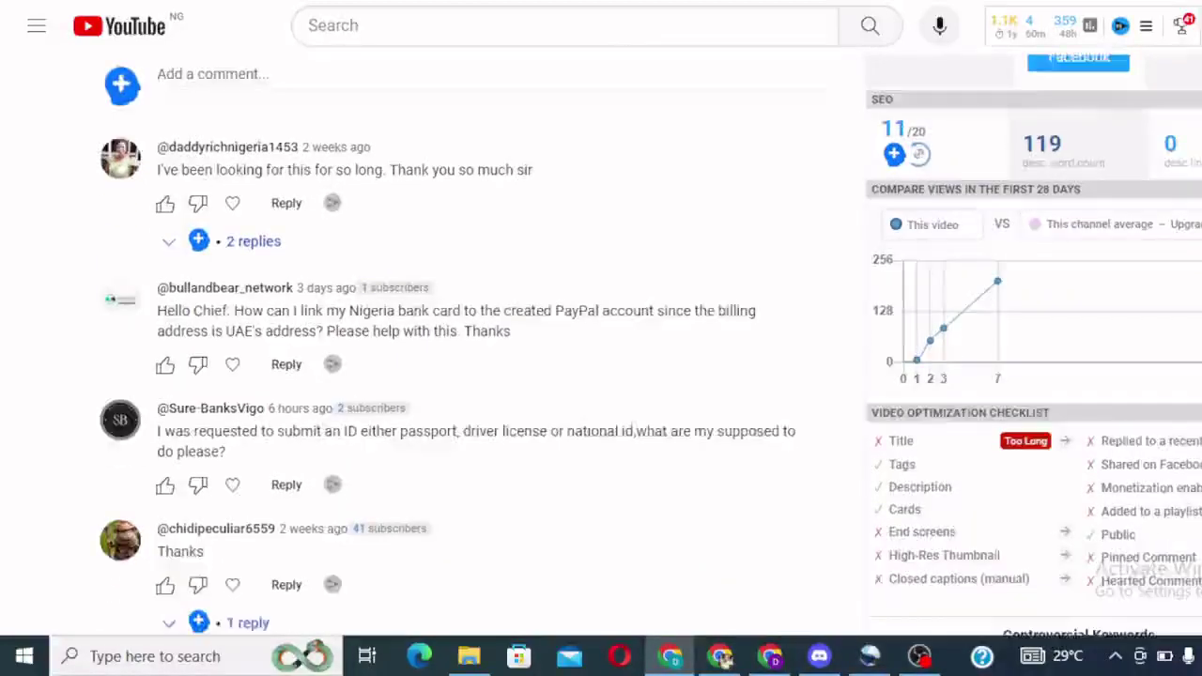
pyautogui.scroll(-1, 470, 338)
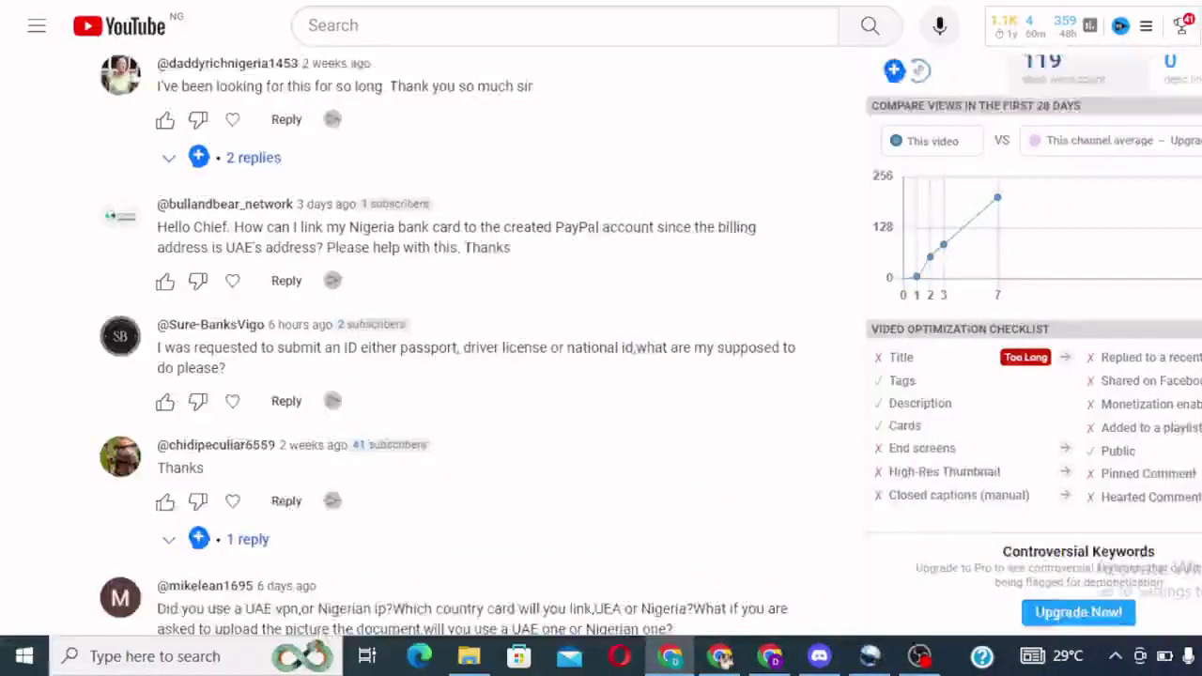
pyautogui.scroll(-1, 470, 338)
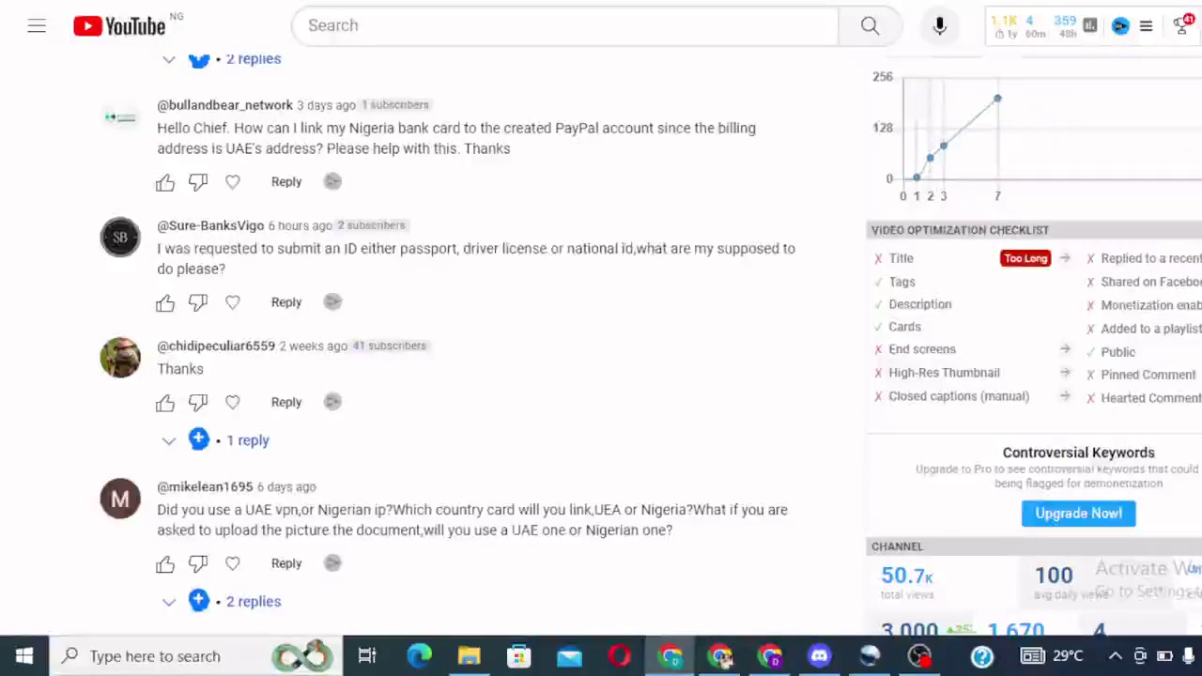
pyautogui.scroll(-3, 174, 204)
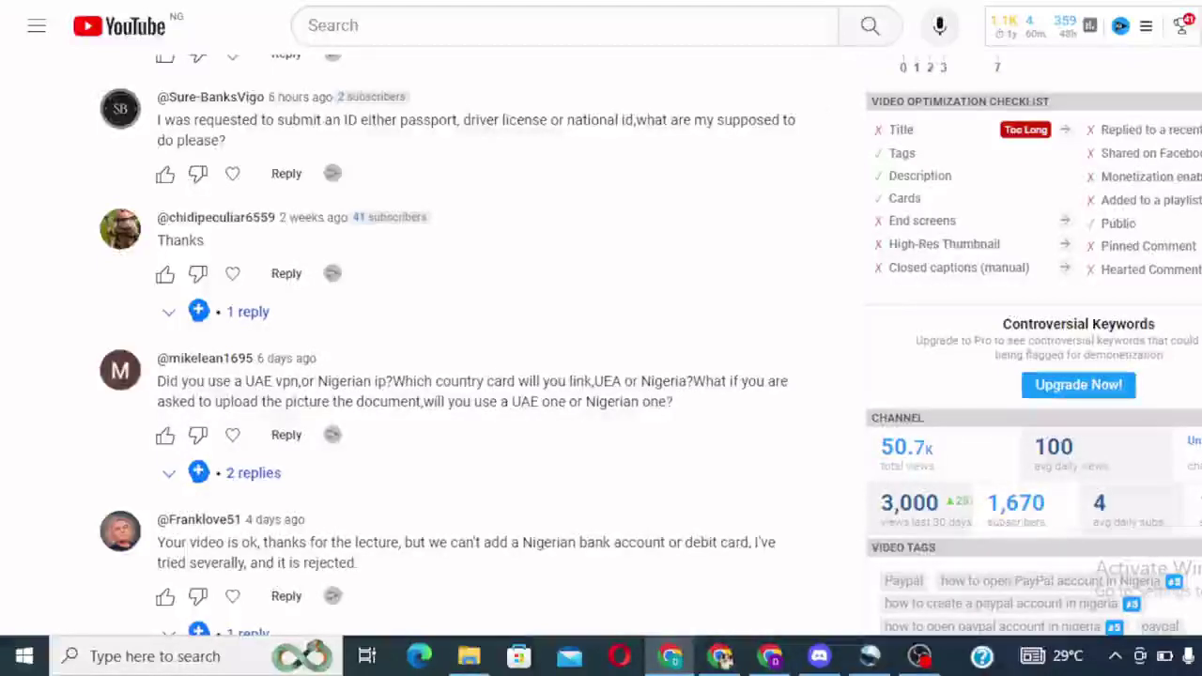
# Scroll to the last comments, including the report that Nigerian bank accounts and cards are rejected
pyautogui.scroll(-2, 890, 162)
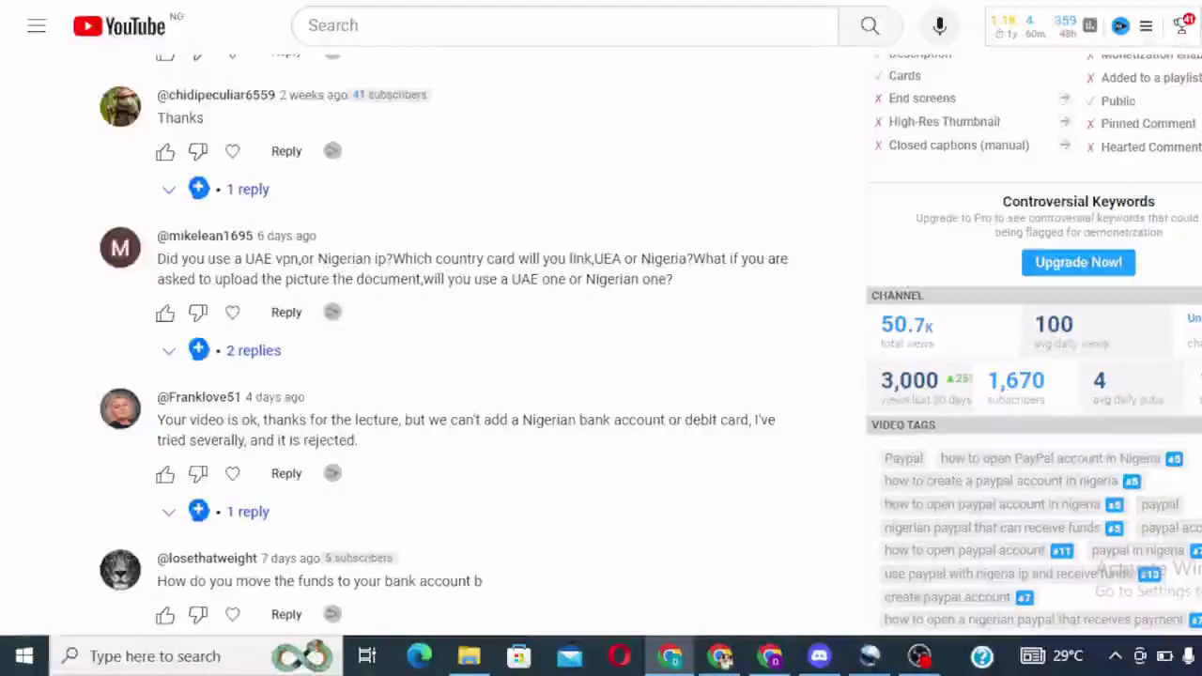
pyautogui.press('Down')
pyautogui.press('Down')
pyautogui.press('Down')
pyautogui.press('Down')
pyautogui.press('Down')
pyautogui.press('Down')
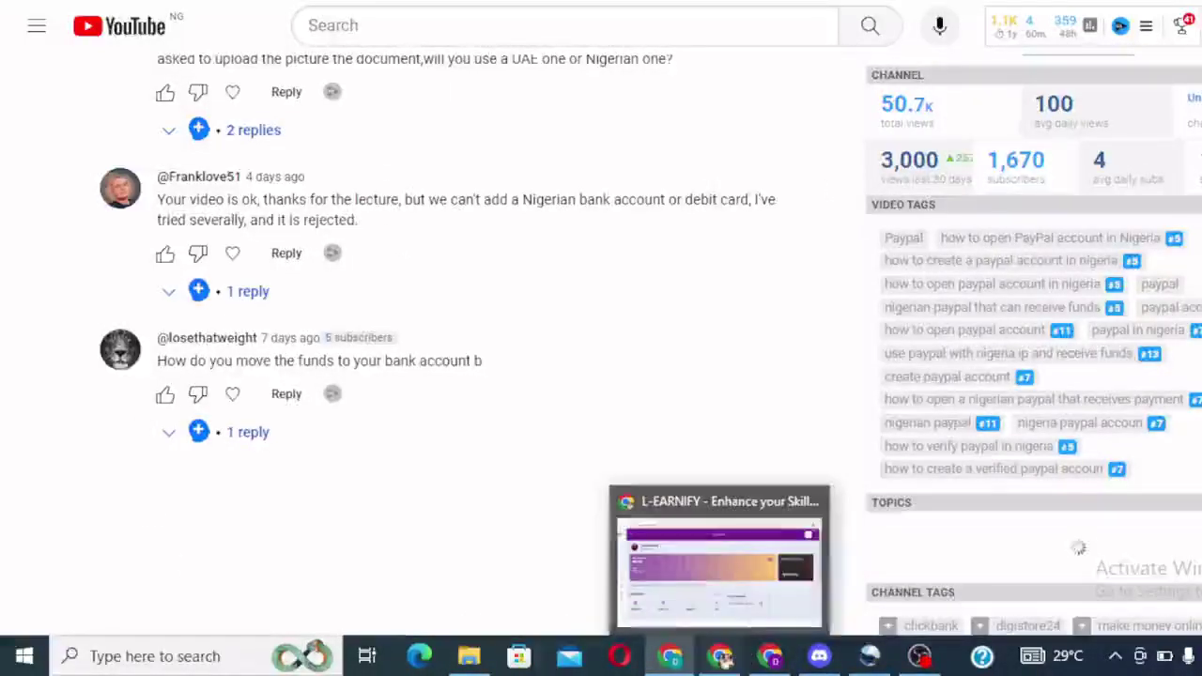
# Jump back to the top of the tutorial page and scroll down to the comments header
pyautogui.press('Home')
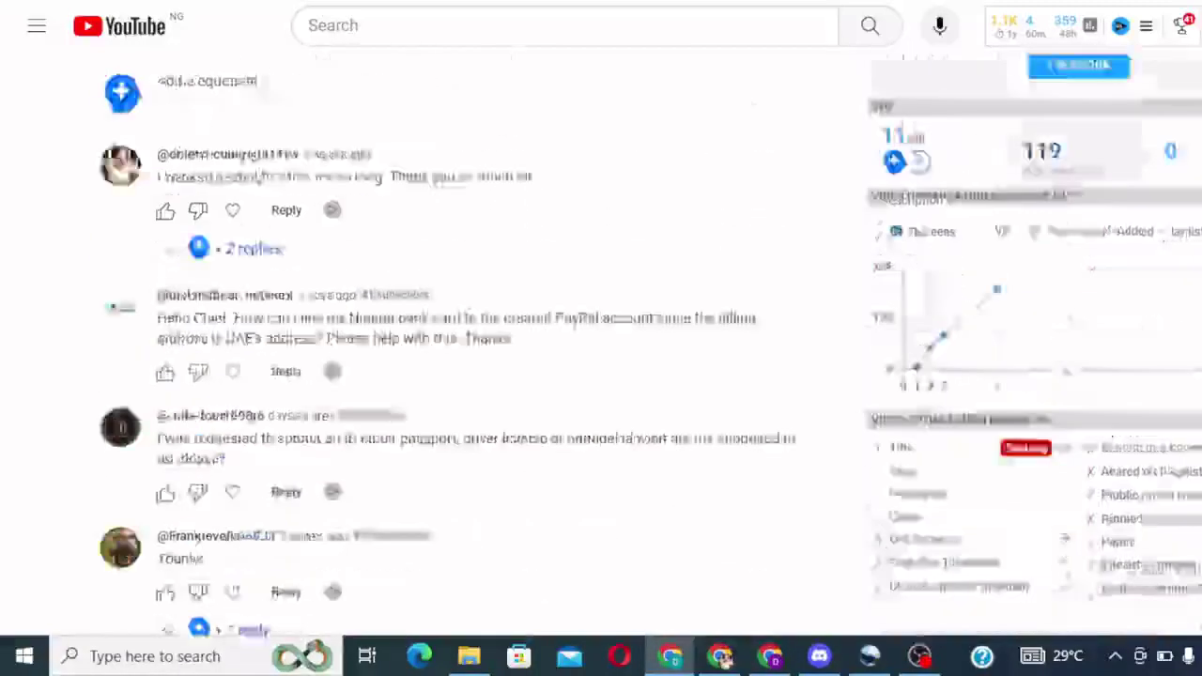
pyautogui.press('Down')
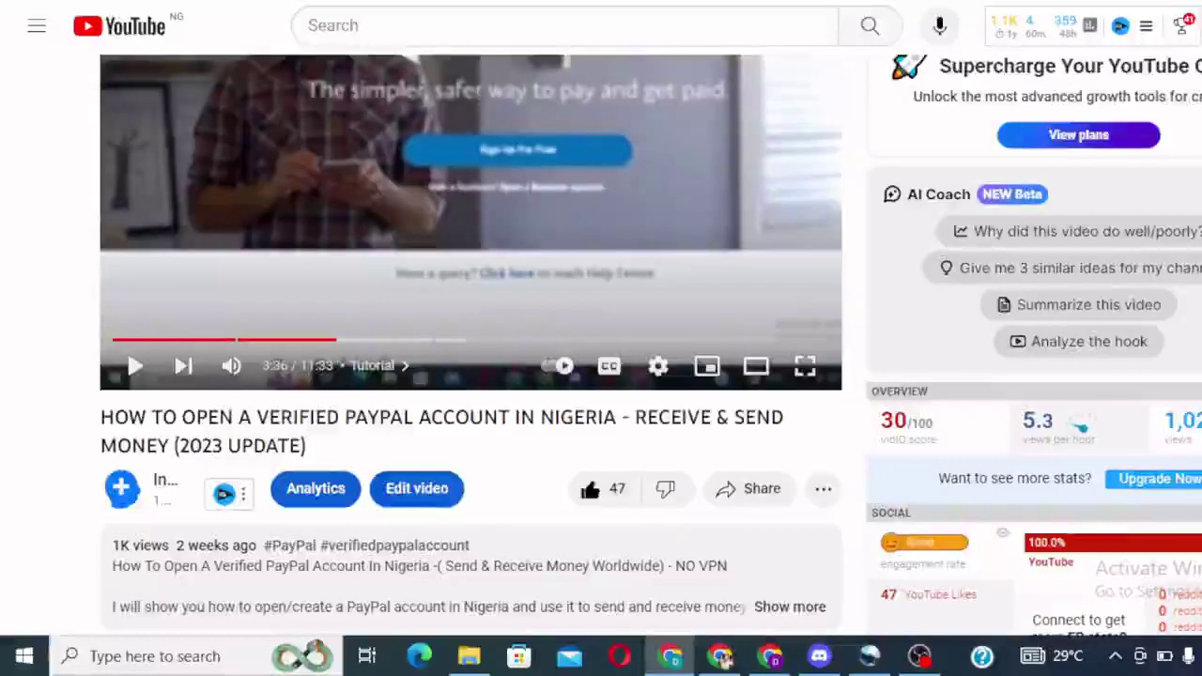
pyautogui.press('Down')
pyautogui.press('Down')
pyautogui.press('Down')
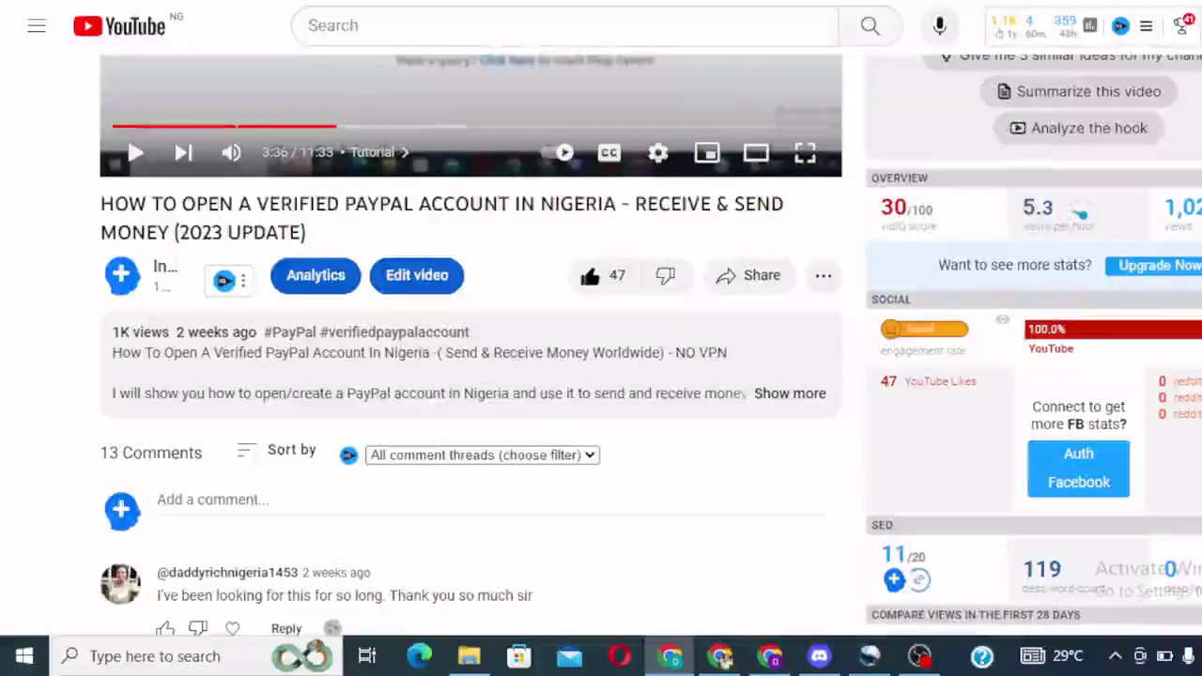
pyautogui.scroll(2, 470, 338)
pyautogui.scroll(-3, 469, 338)
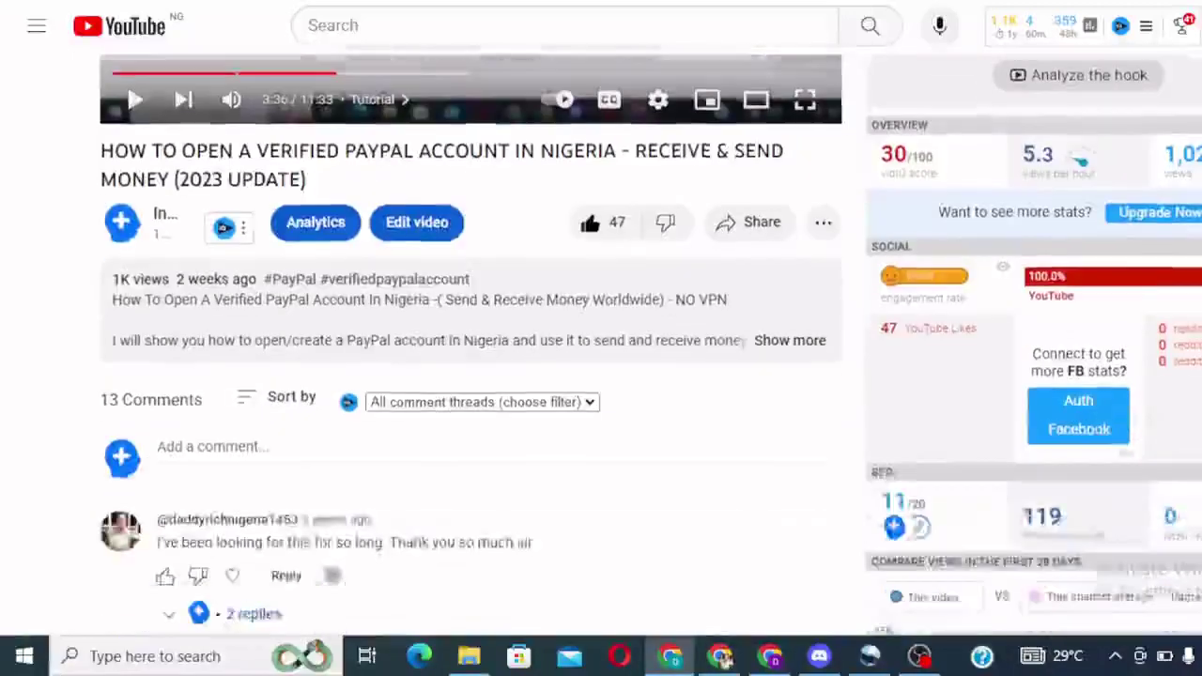
pyautogui.scroll(-1, 332, 576)
# Switch to the PayPal business dashboard and scroll through its balance and pending notifications
pyautogui.click(773, 657)
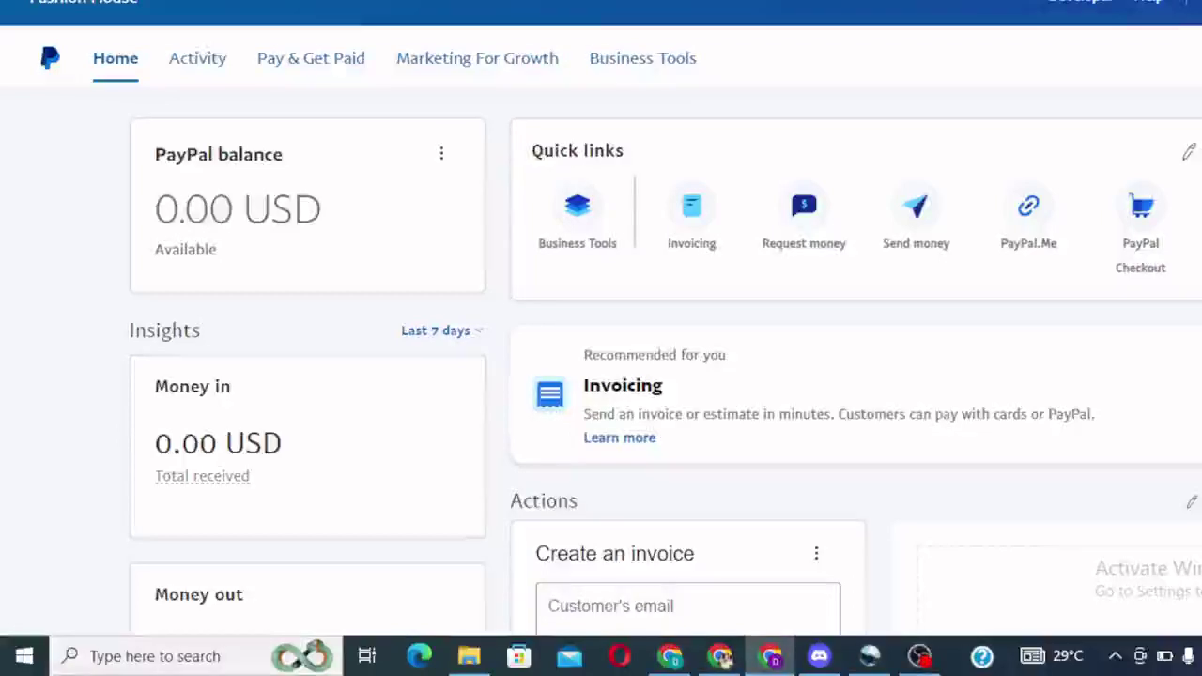
pyautogui.scroll(-2, 620, 357)
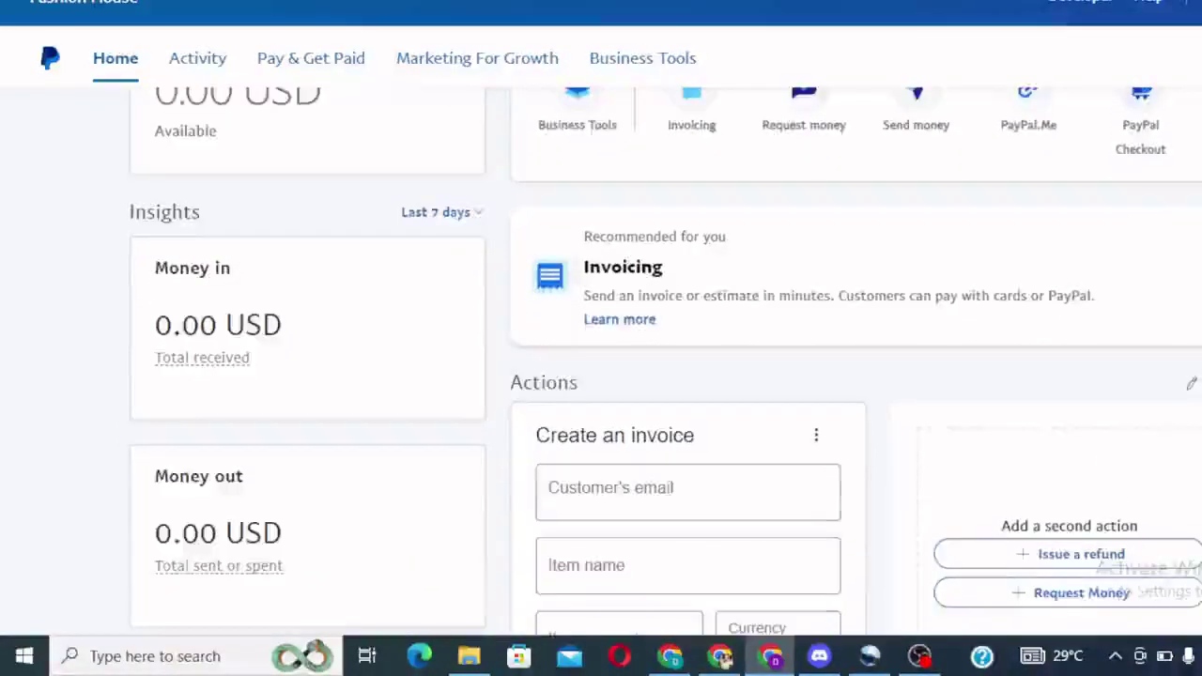
pyautogui.scroll(-5, 658, 357)
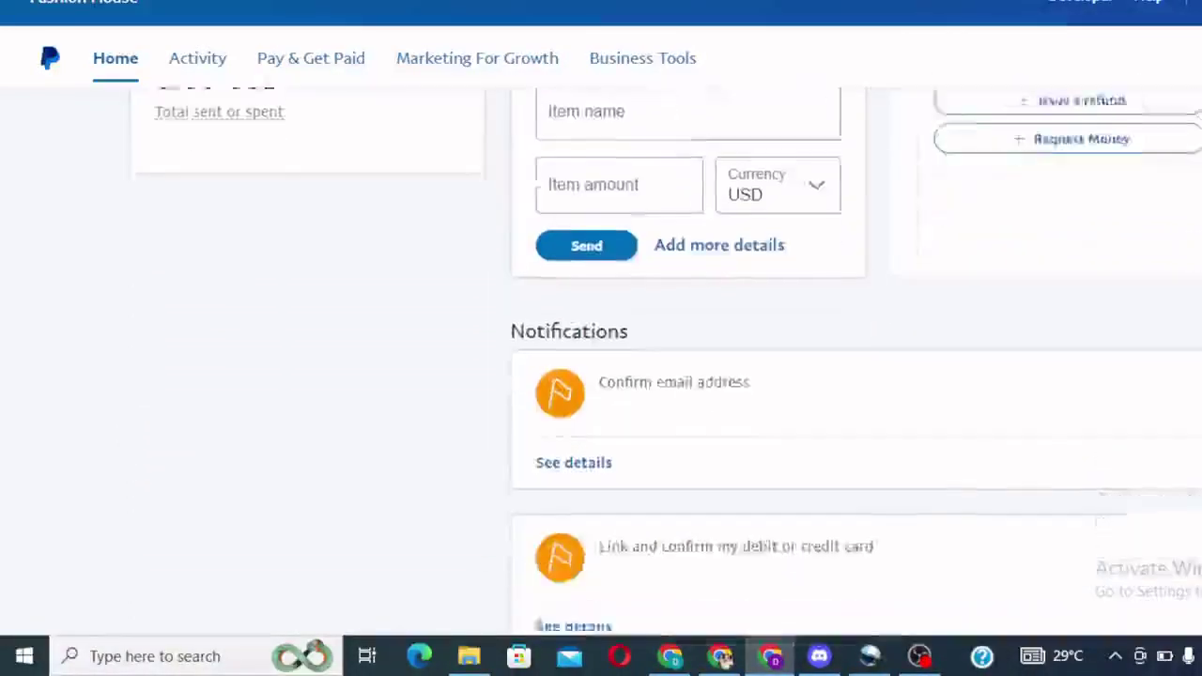
pyautogui.scroll(-2, 640, 391)
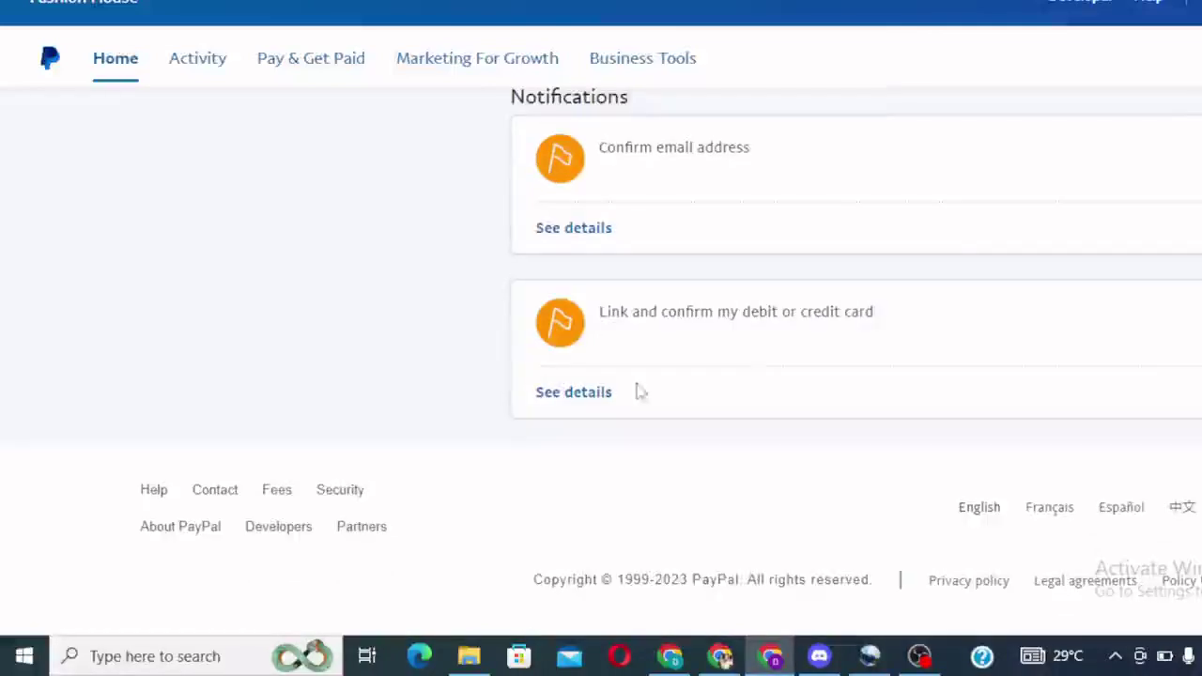
pyautogui.scroll(8, 1194, 376)
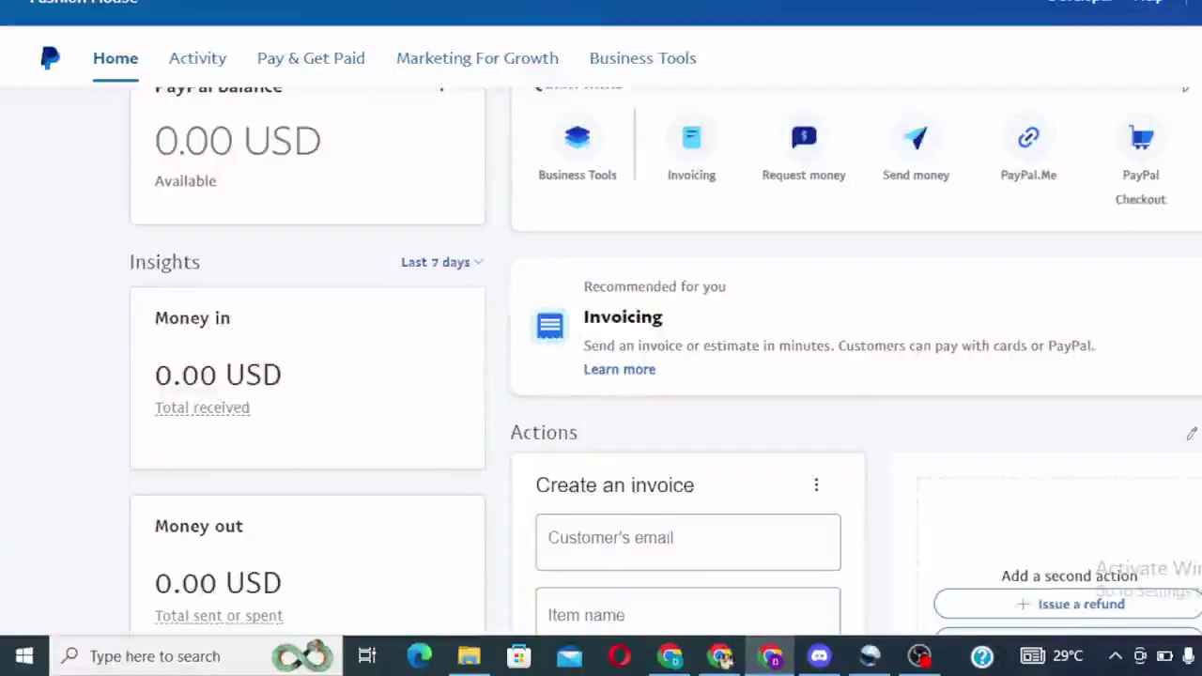
pyautogui.scroll(-7, 845, 376)
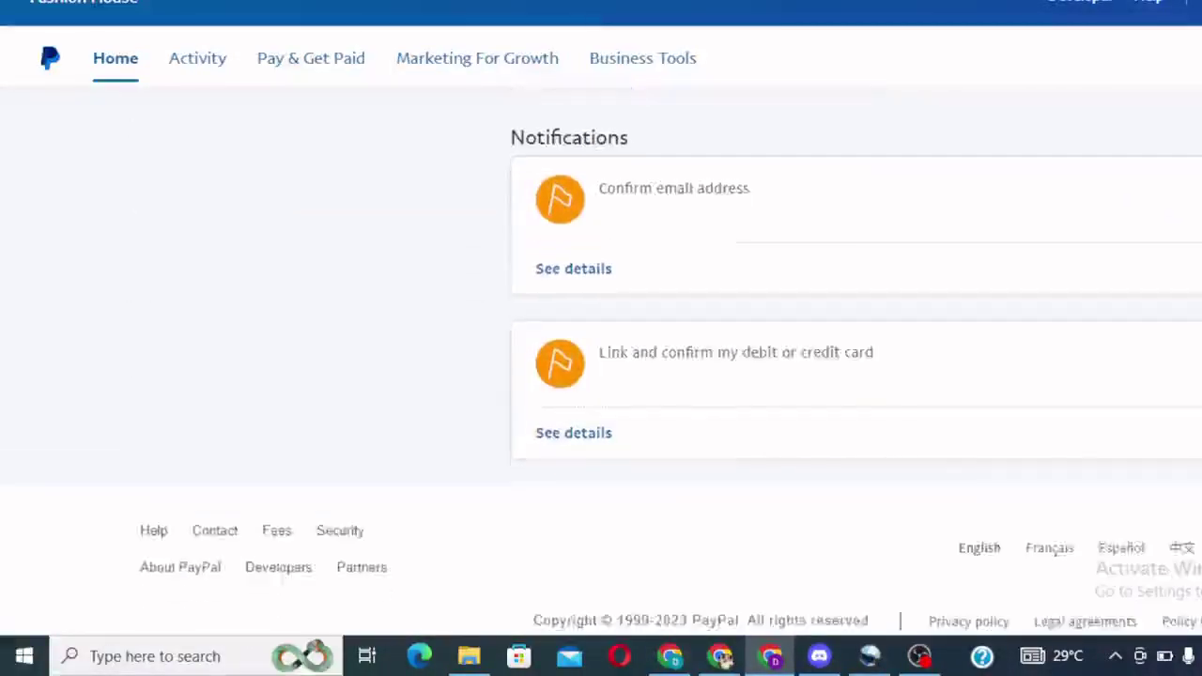
pyautogui.scroll(5, 845, 376)
pyautogui.scroll(-5, 845, 376)
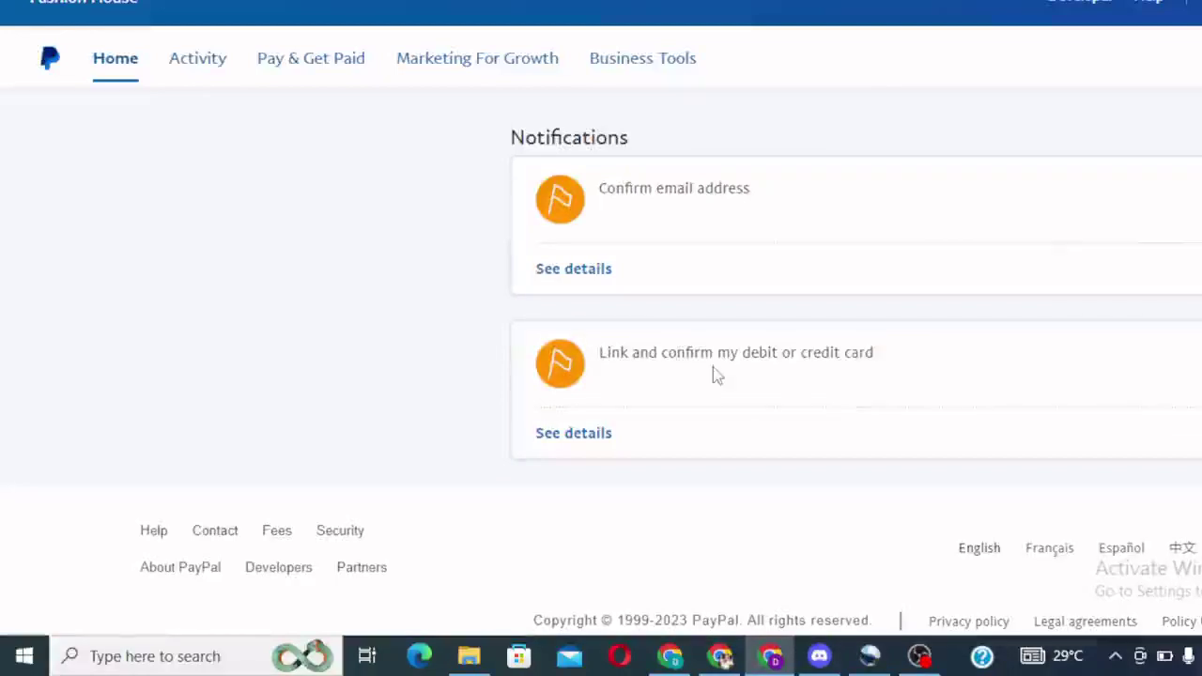
# Go to Wallet > Banks & Cards and scroll down to the empty Cards section
pyautogui.click(297, 70)
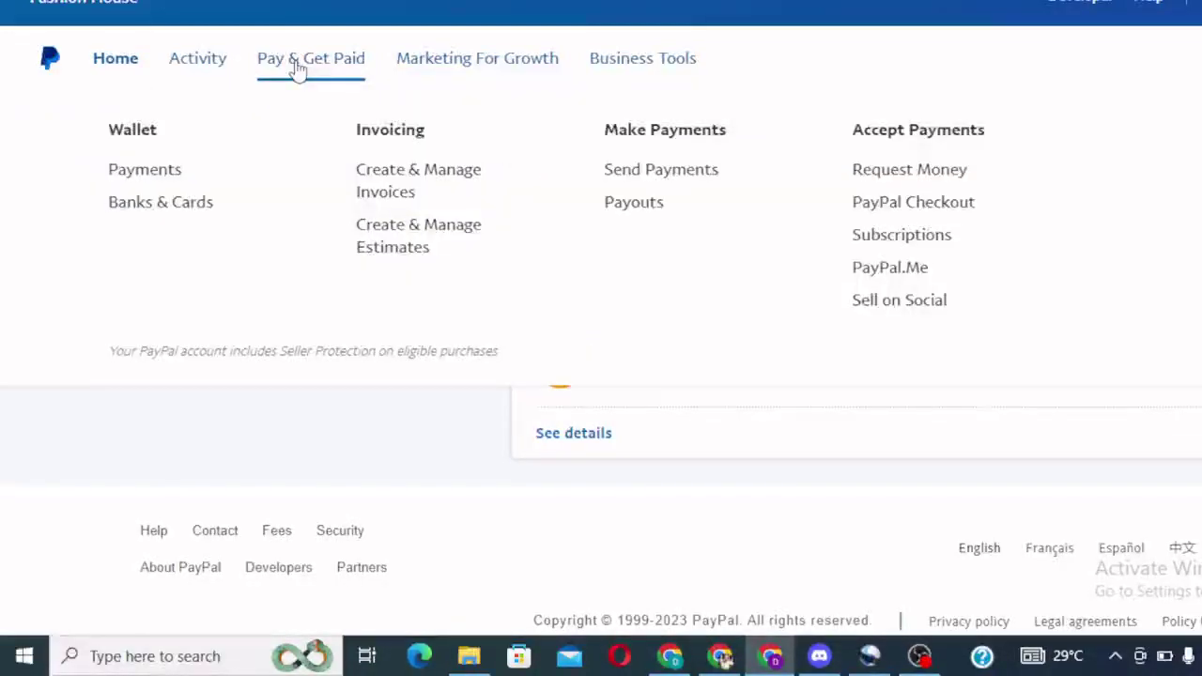
pyautogui.click(156, 215)
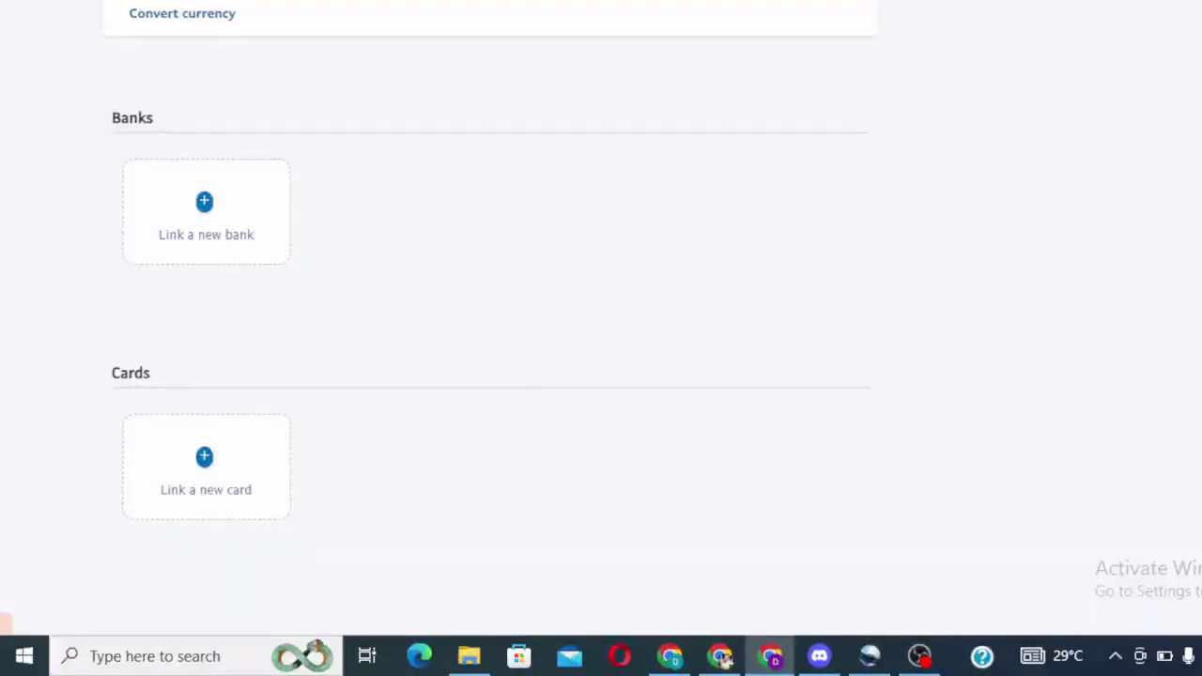
pyautogui.scroll(3, 601, 326)
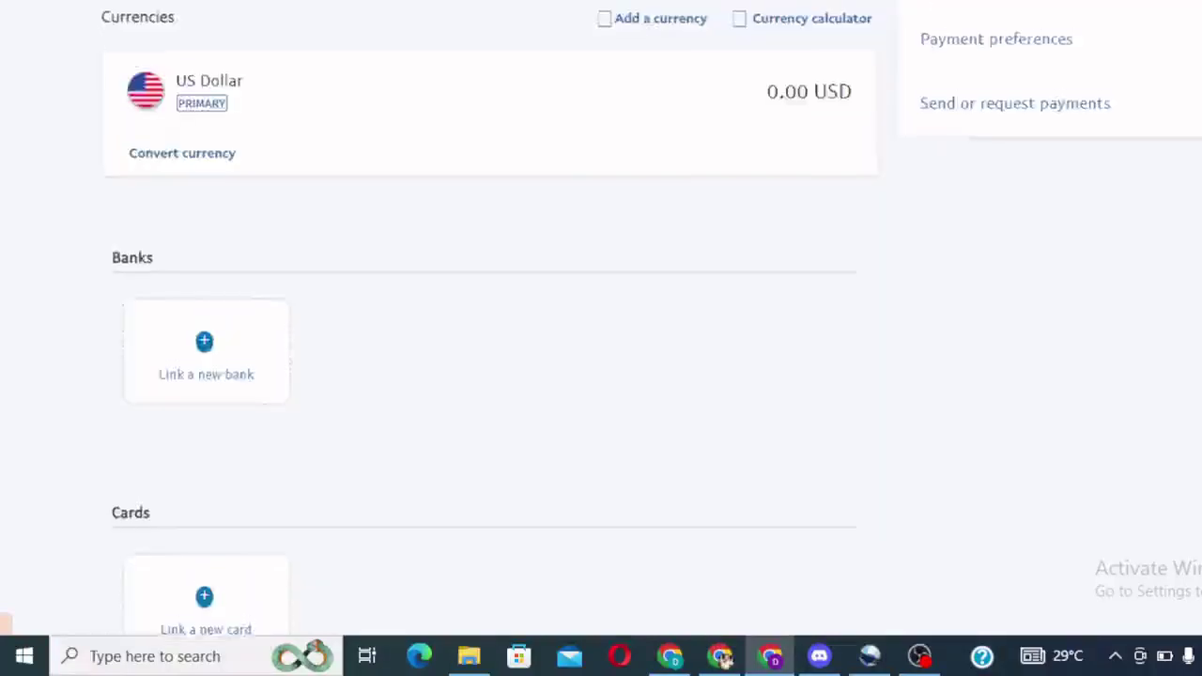
pyautogui.scroll(-2, 601, 326)
pyautogui.scroll(-2, 601, 326)
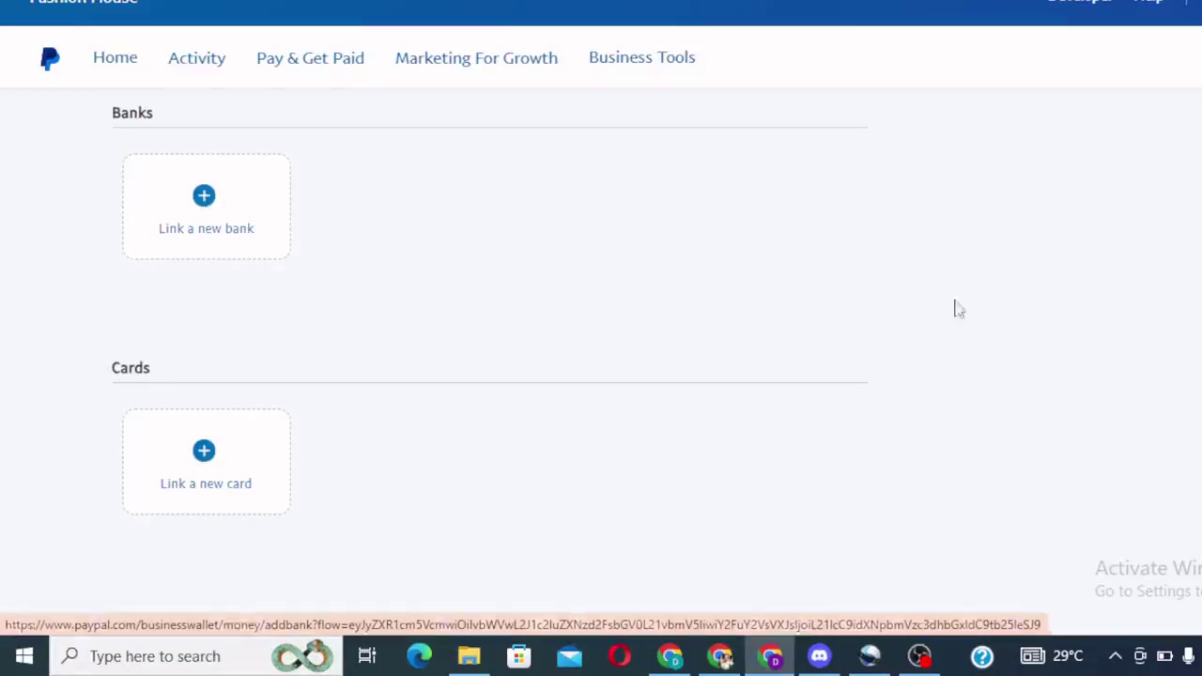
pyautogui.scroll(-1, 490, 290)
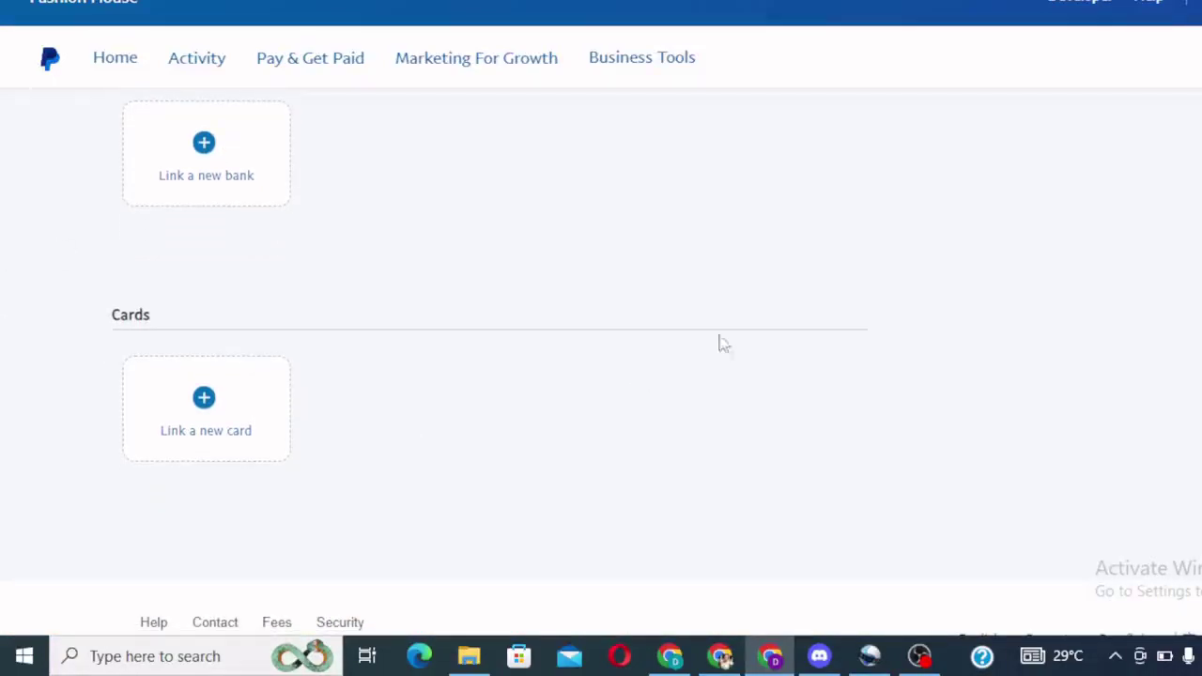
# Start linking a new card and autofill the form with the saved Visa card, expiry 02/25
pyautogui.click(204, 406)
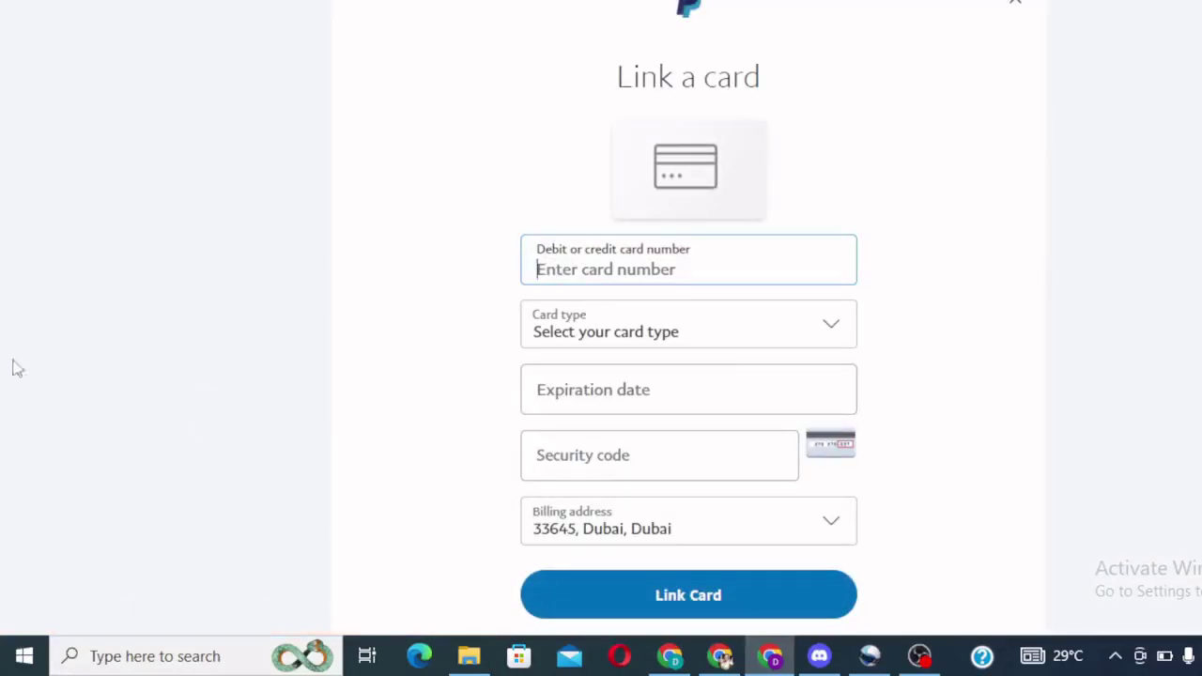
pyautogui.scroll(-1, 688, 376)
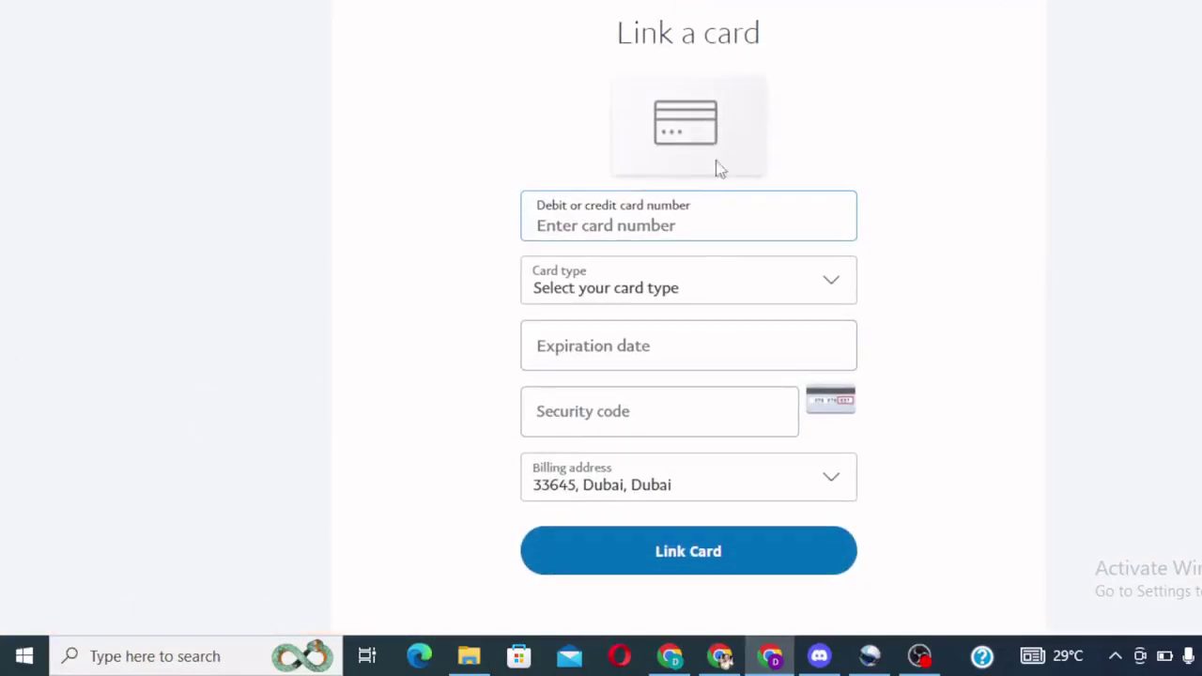
pyautogui.click(604, 228)
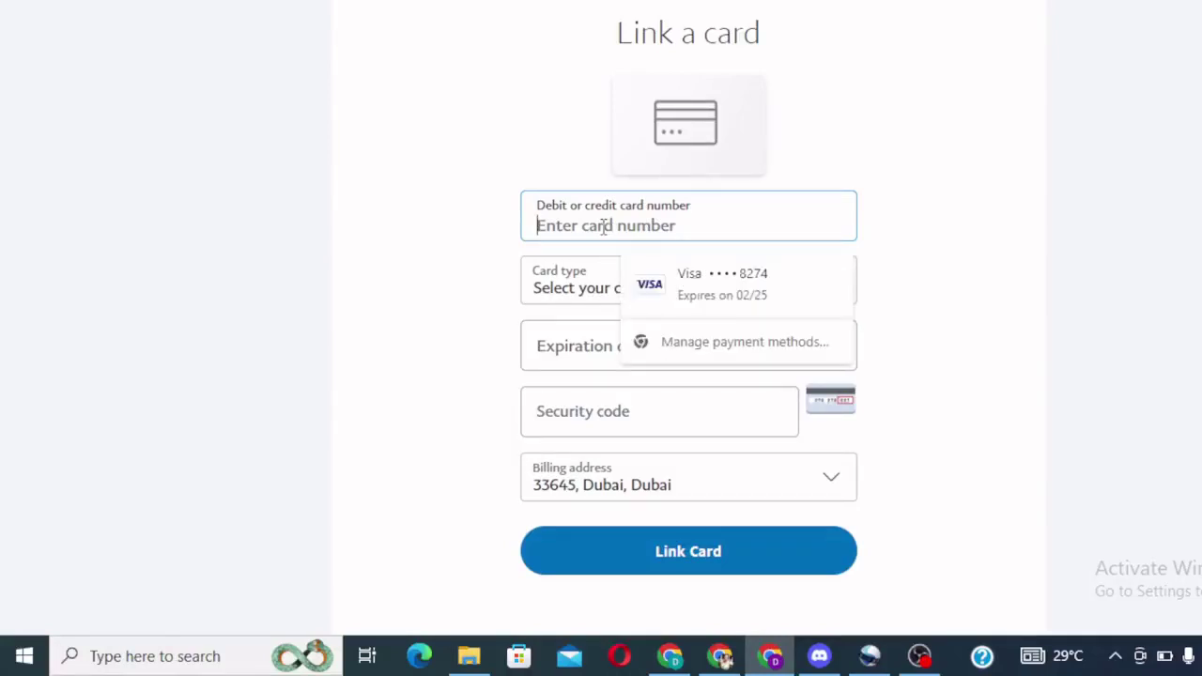
pyautogui.click(729, 274)
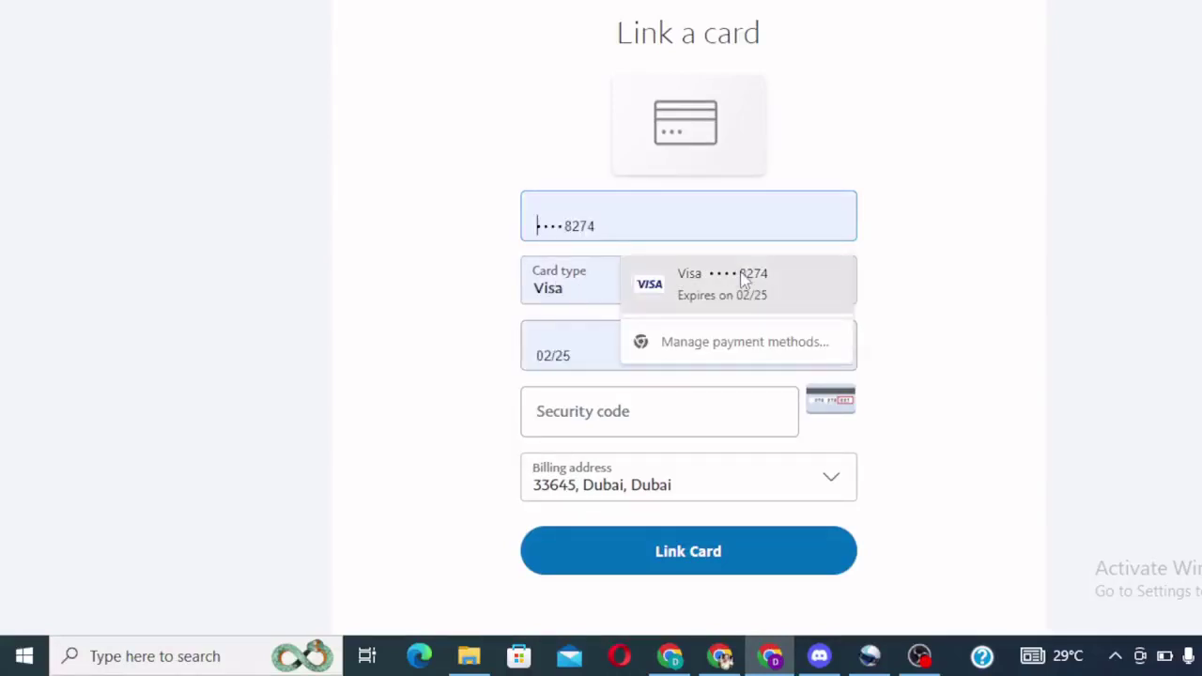
# Enter the card's security code, keep the Dubai billing address, and submit the card
pyautogui.click(601, 410)
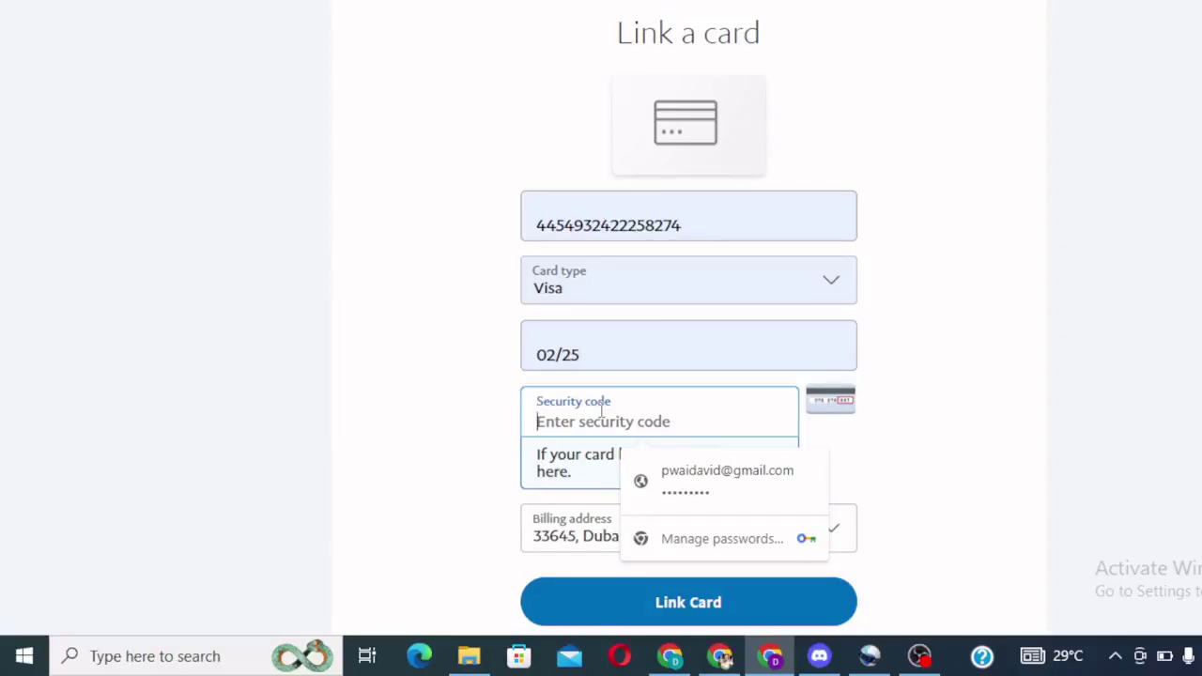
pyautogui.write('123')
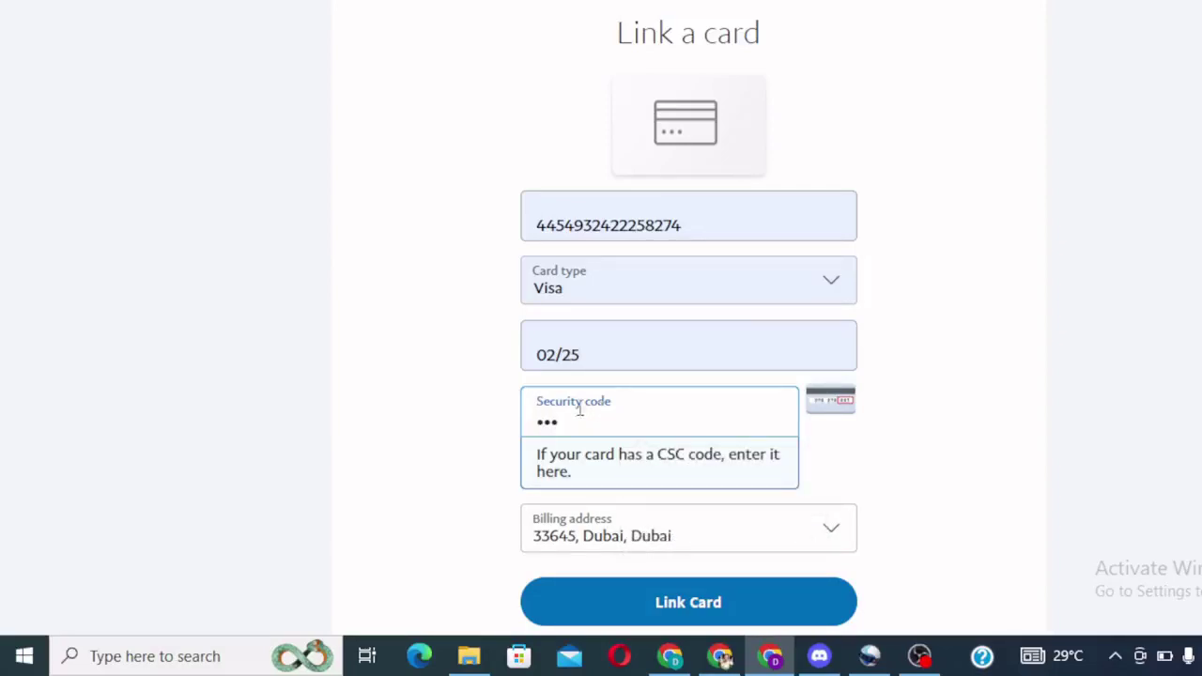
pyautogui.click(952, 398)
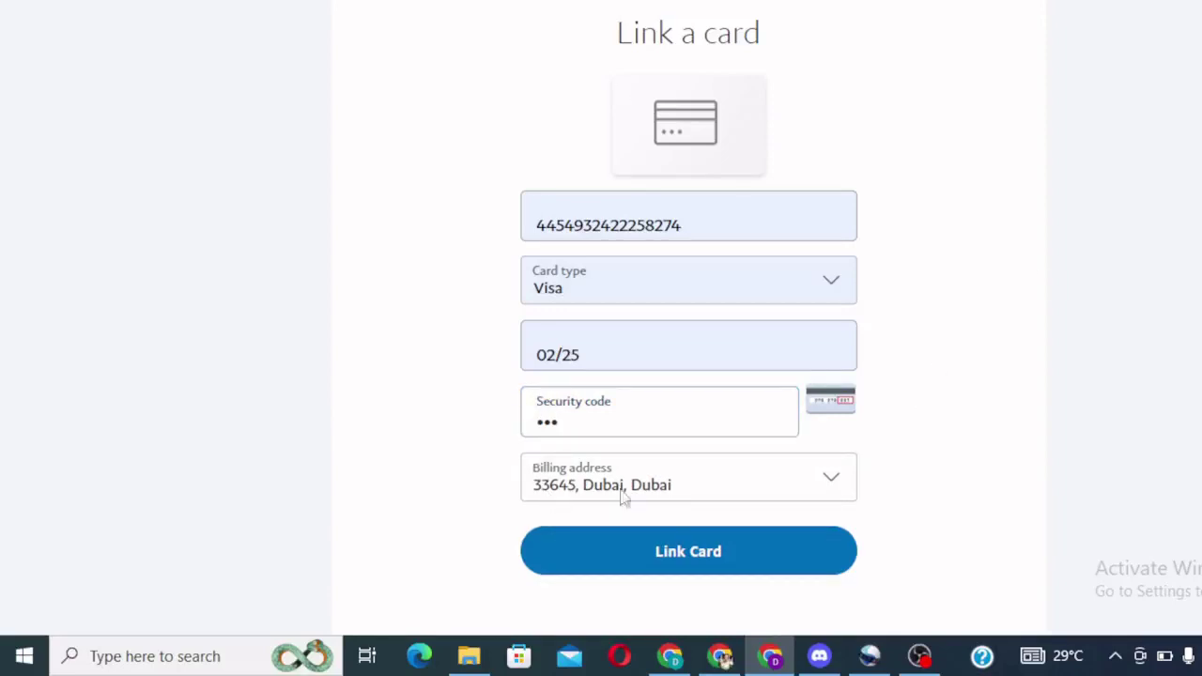
pyautogui.click(834, 479)
pyautogui.click(908, 491)
pyautogui.click(714, 547)
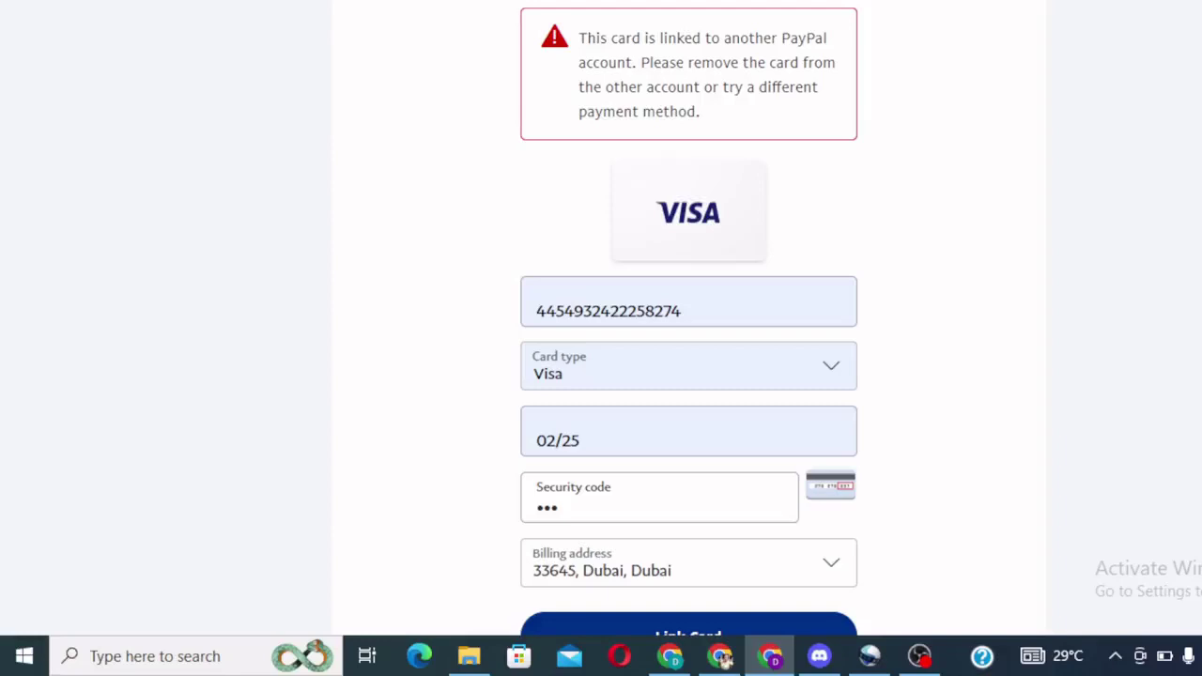
# Switch via YouTube to the UBA Prepaid Cards page and review the Dollar Prepaid Card features
pyautogui.click(669, 660)
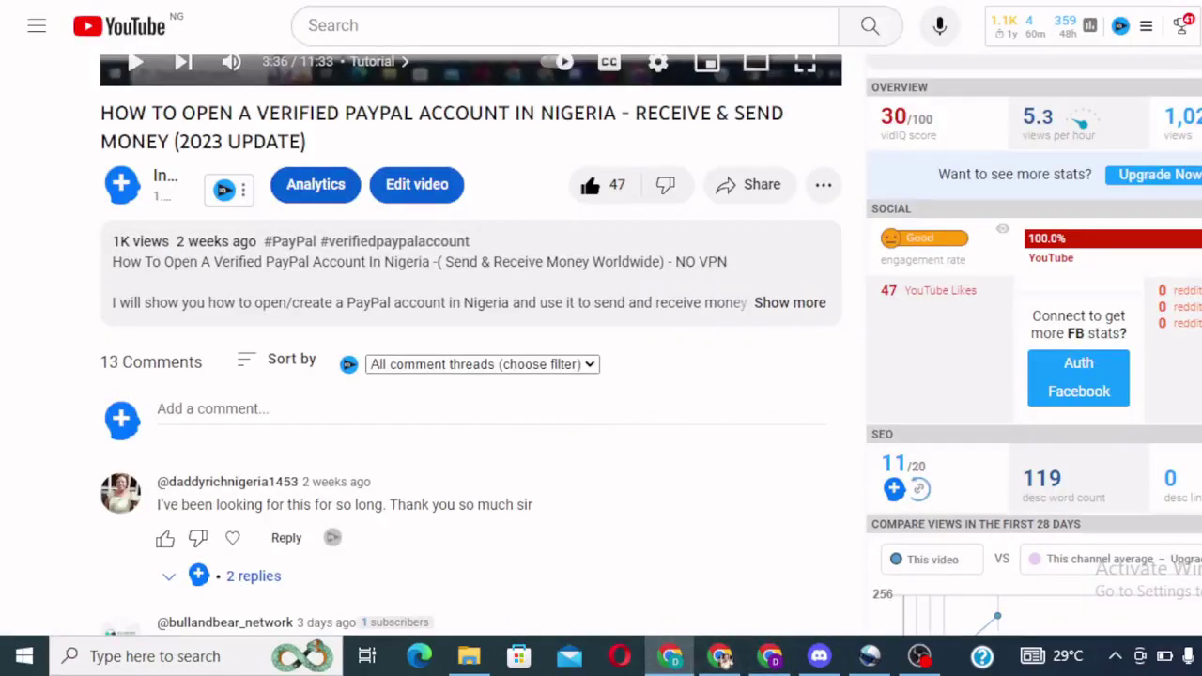
pyautogui.moveTo(724, 659)
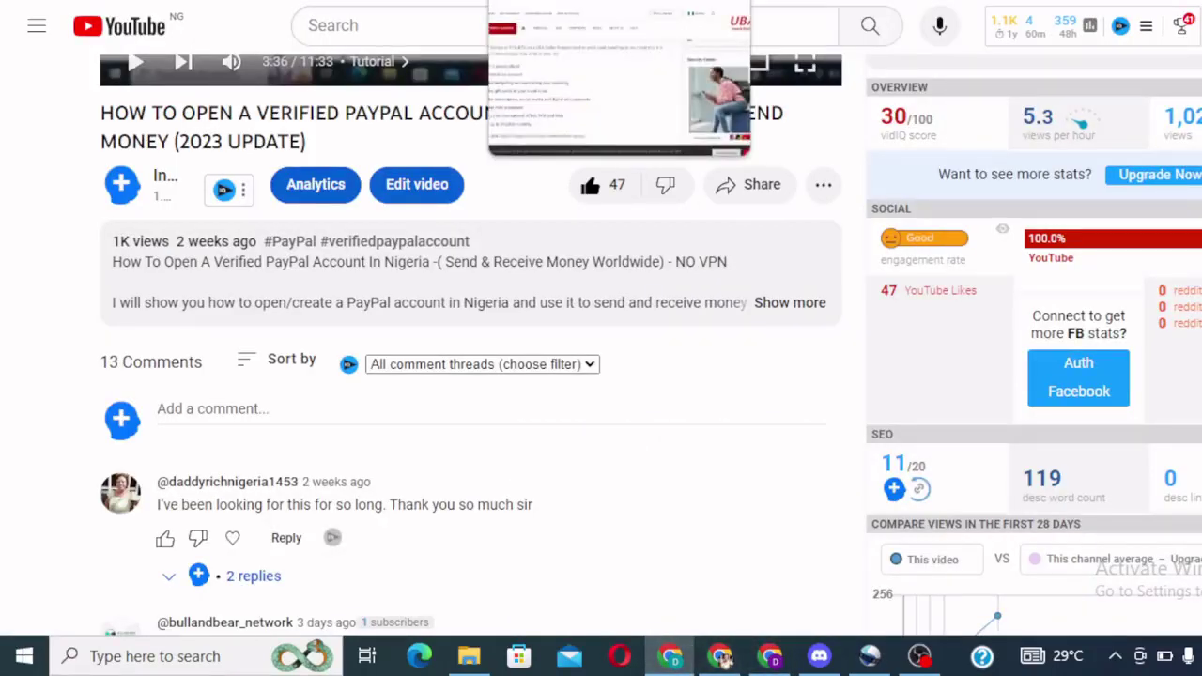
pyautogui.click(723, 660)
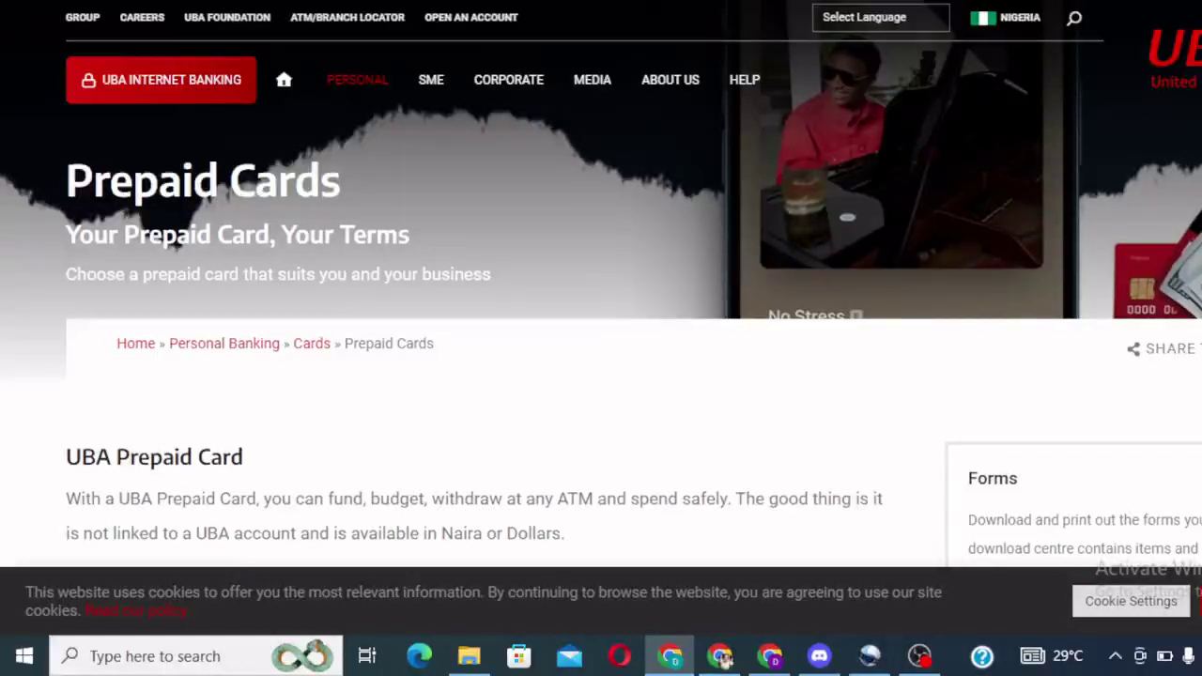
pyautogui.scroll(-5, 602, 328)
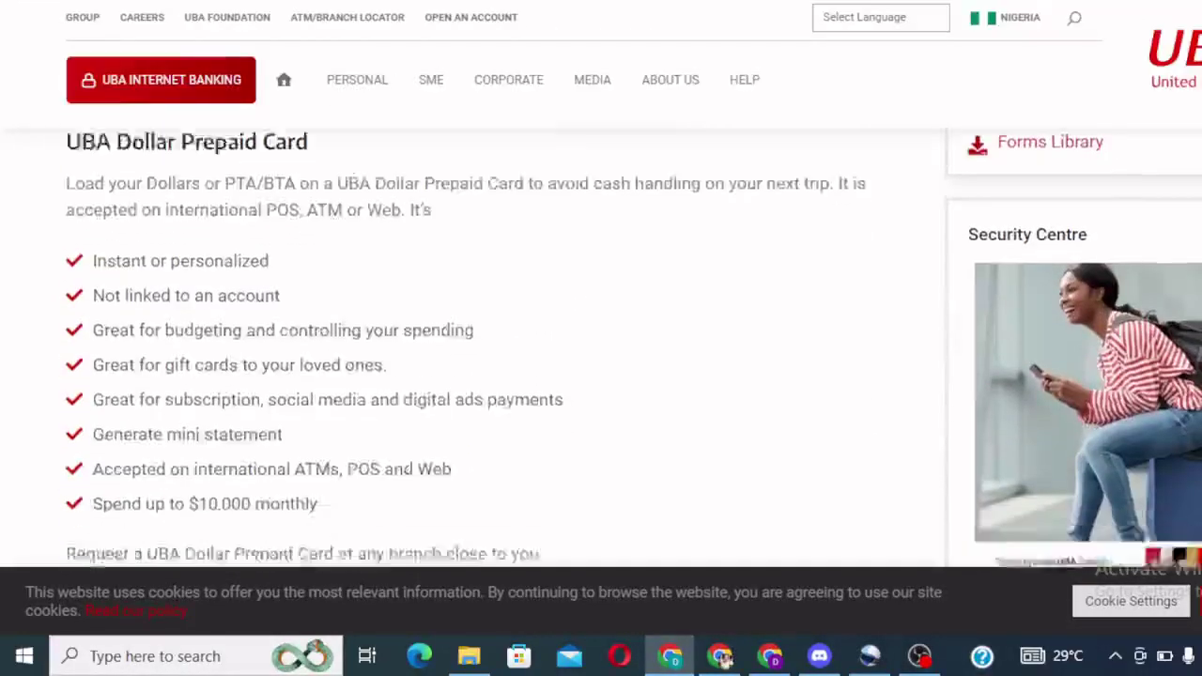
pyautogui.scroll(-1, 940, 199)
pyautogui.scroll(1, 940, 199)
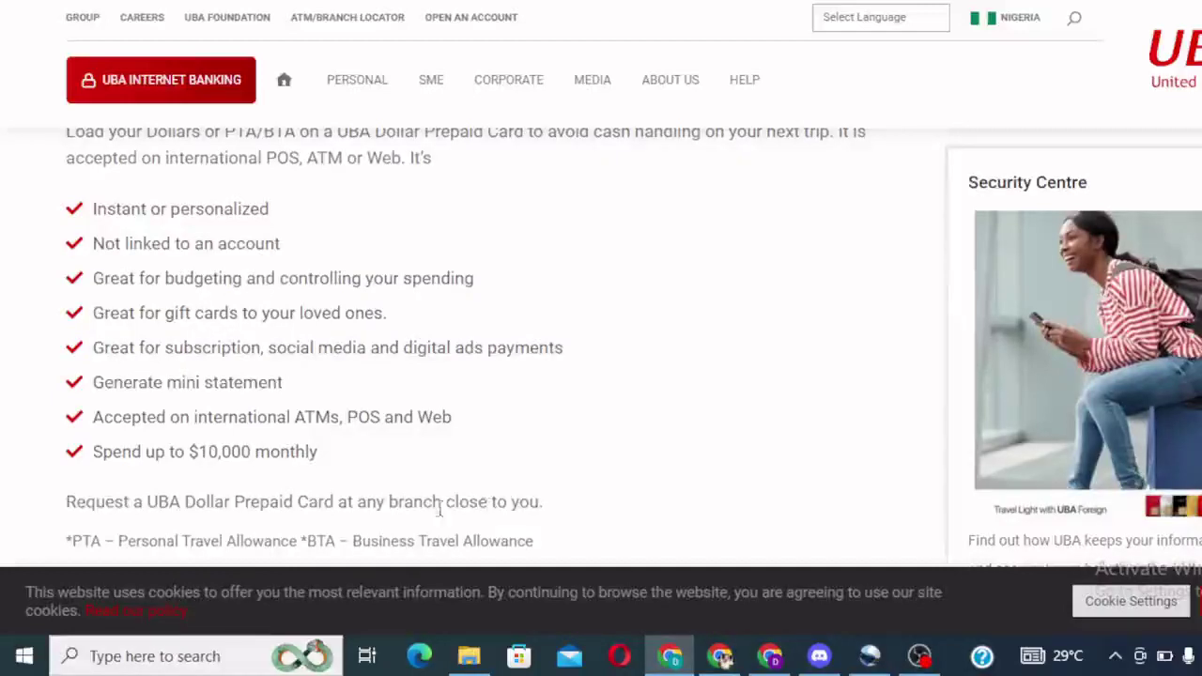
pyautogui.click(771, 655)
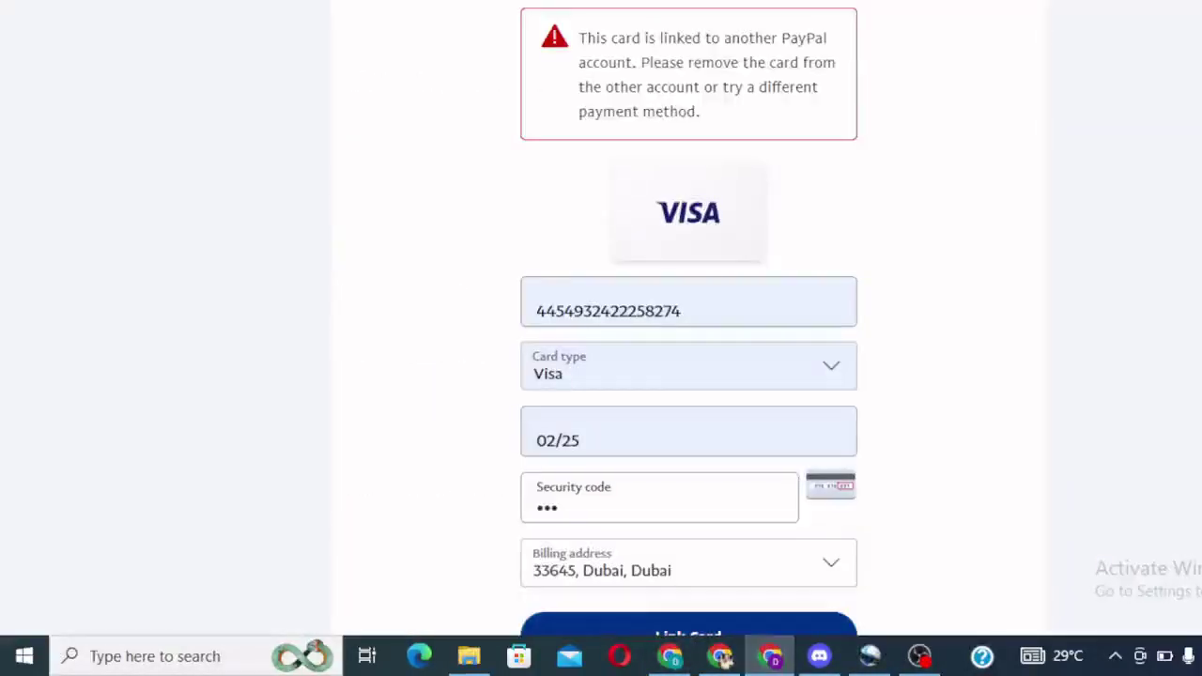